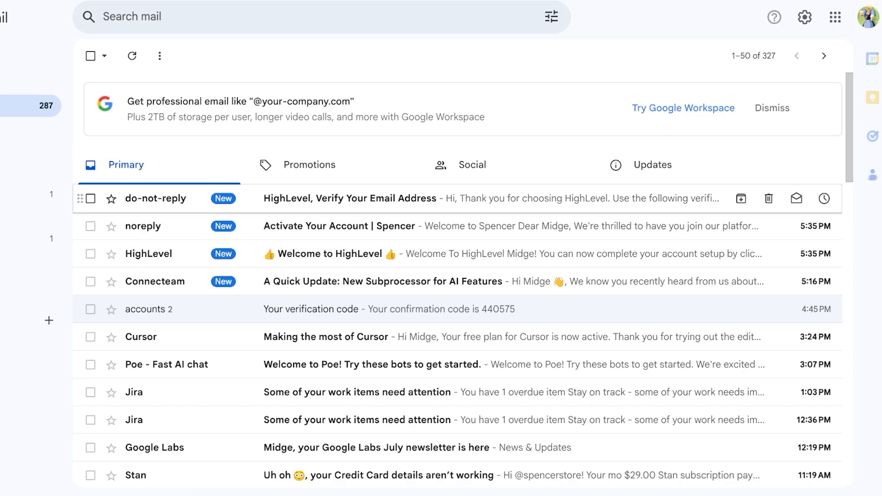
- Open the HighLevel verification email, copy its verification code, and paste it into the verification code field
{"action": "left_click", "coordinate": [368, 198]}
{"action": "double_click", "coordinate": [477, 230]}
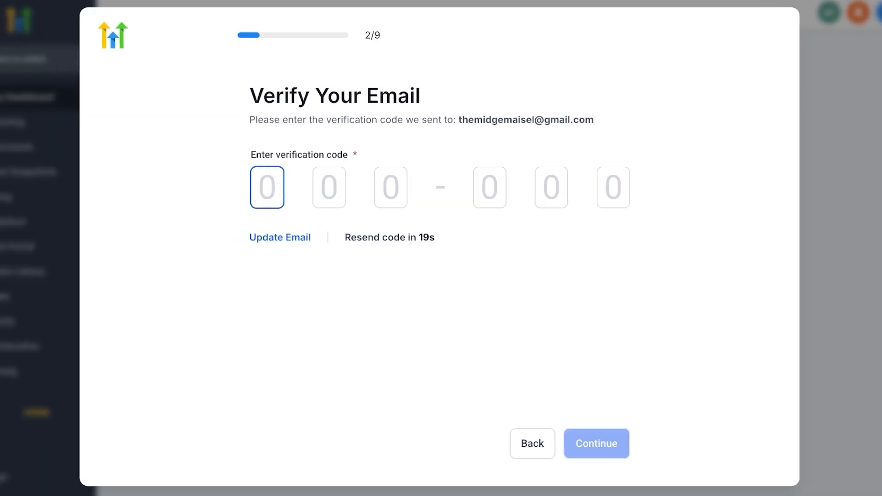
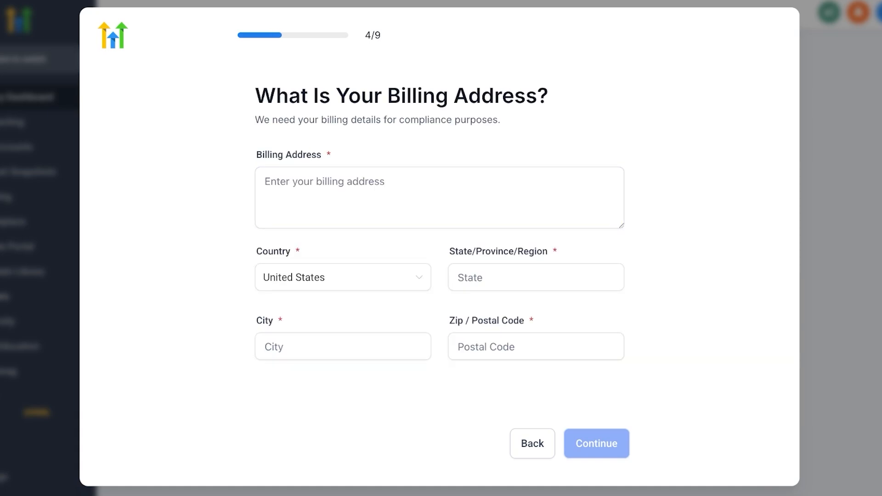
- Fill in the billing address, country, state, city and postal code, then continue
{"action": "left_click", "coordinate": [322, 193]}
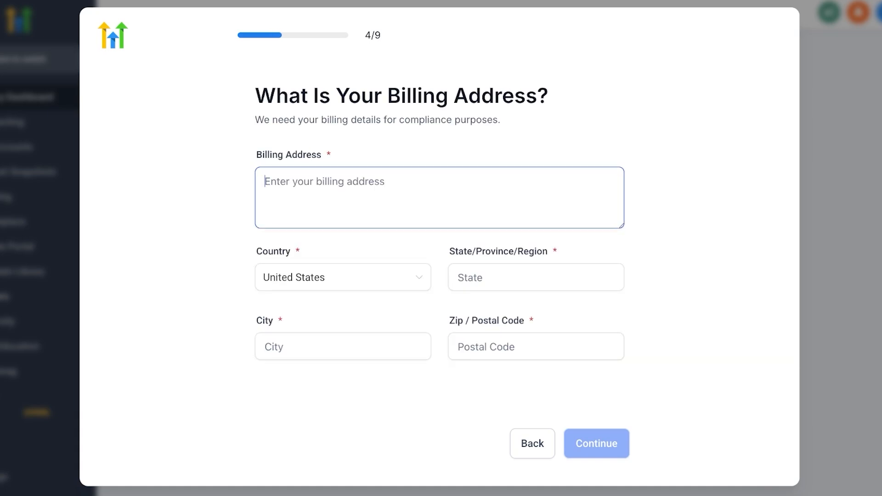
{"action": "type", "text": "f-6"}
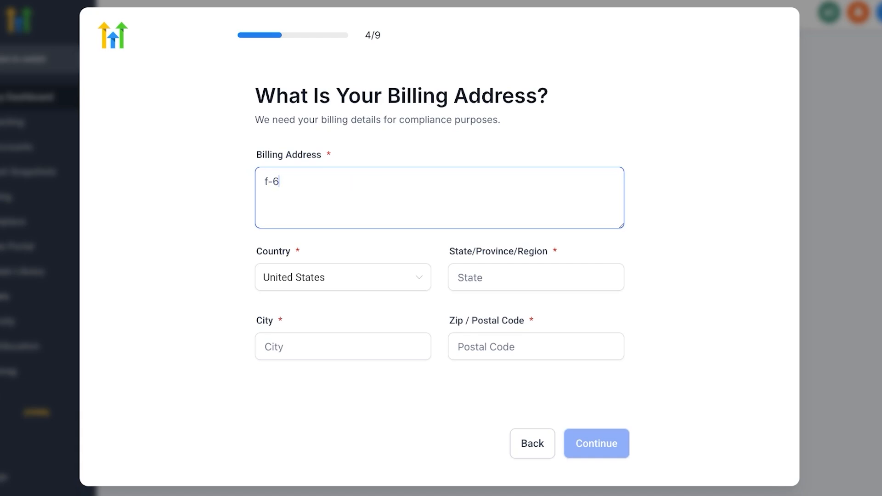
{"action": "key", "text": "Tab"}
{"action": "type", "text": "Pakis"}
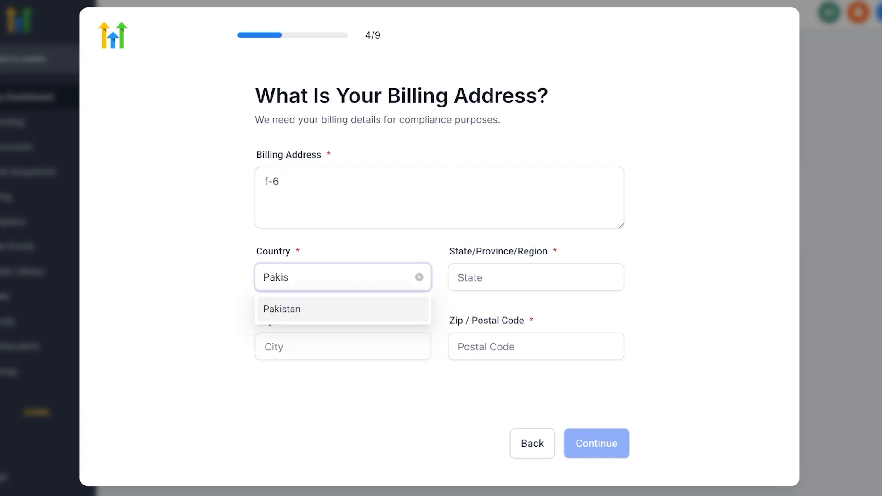
{"action": "key", "text": "Tab"}
{"action": "type", "text": "Islamabaf"}
{"action": "key", "text": "Tab"}
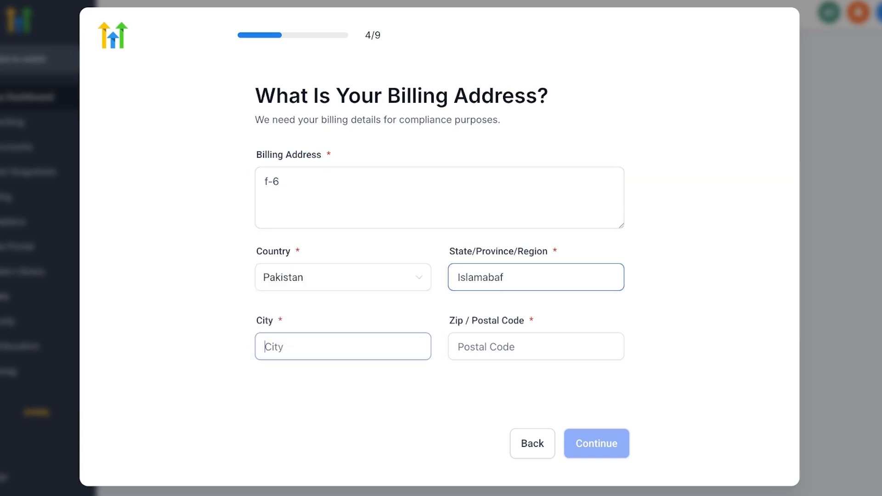
{"action": "key", "text": "shift+Tab"}
{"action": "key", "text": "BackSpace"}
{"action": "type", "text": "d"}
{"action": "key", "text": "Tab"}
{"action": "type", "text": "Islamabad"}
{"action": "key", "text": "Tab"}
{"action": "type", "text": "44100"}
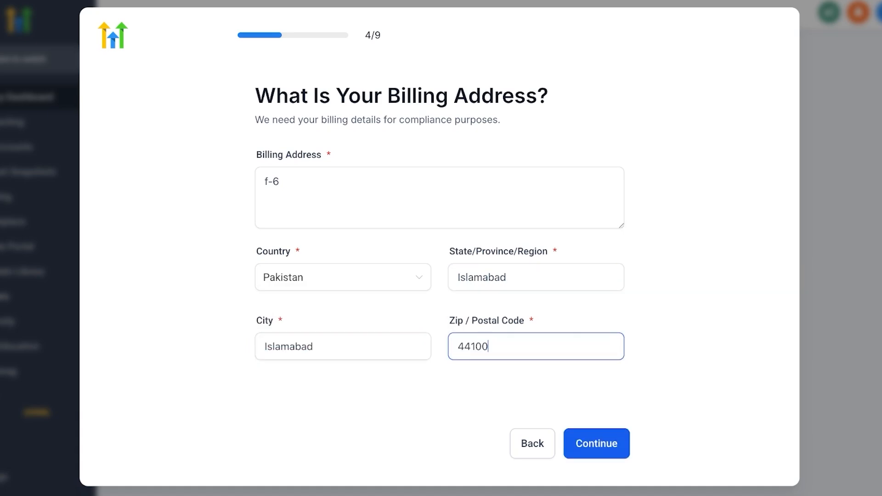
{"action": "key", "text": "Return"}
- Answer the onboarding questions: not planning to resell HighLevel and having 1-3 customers
{"action": "left_click", "coordinate": [375, 250]}
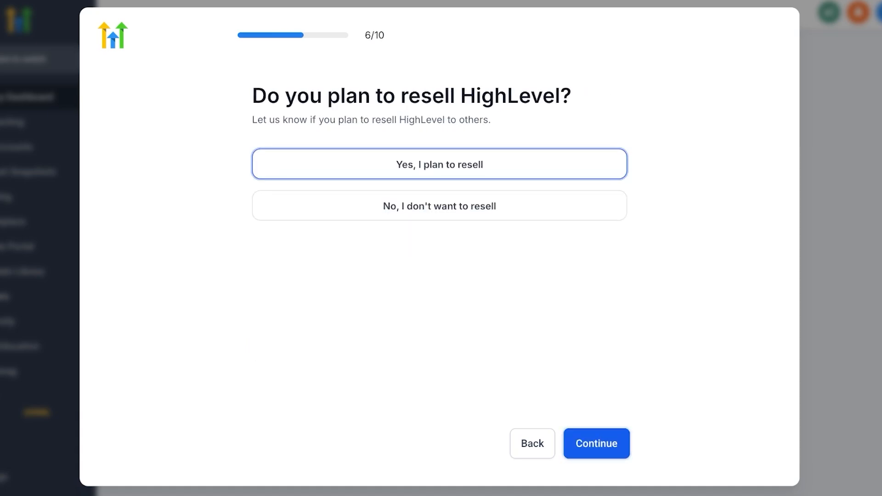
{"action": "left_click", "coordinate": [439, 206]}
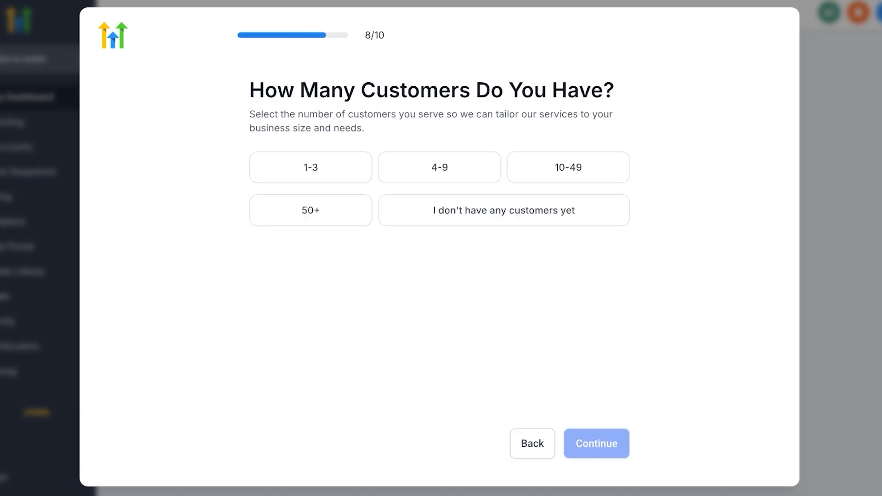
{"action": "left_click", "coordinate": [311, 167]}
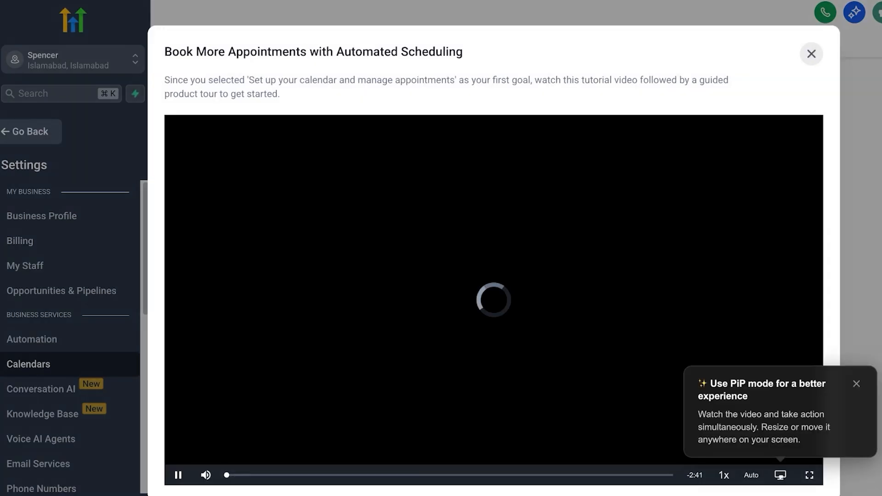
- Dismiss the tutorial video, open Voice AI agents, and choose to create a custom agent
{"action": "key", "text": "Escape"}
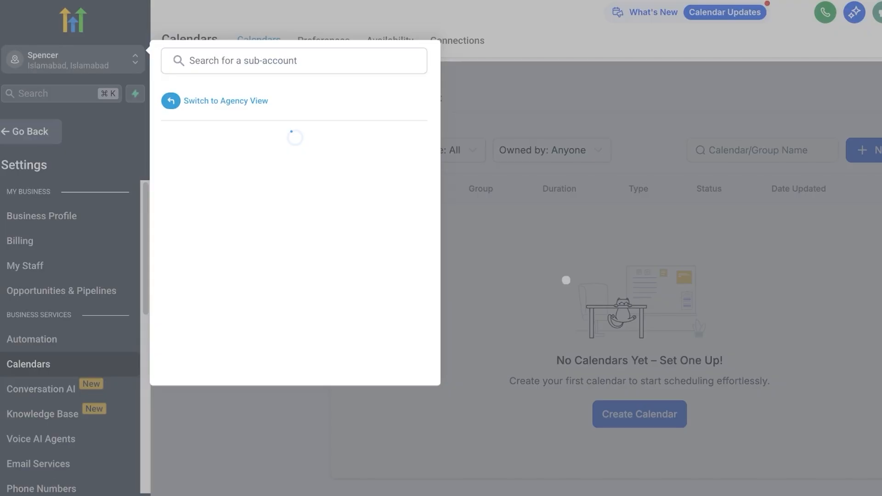
{"action": "key", "text": "Escape"}
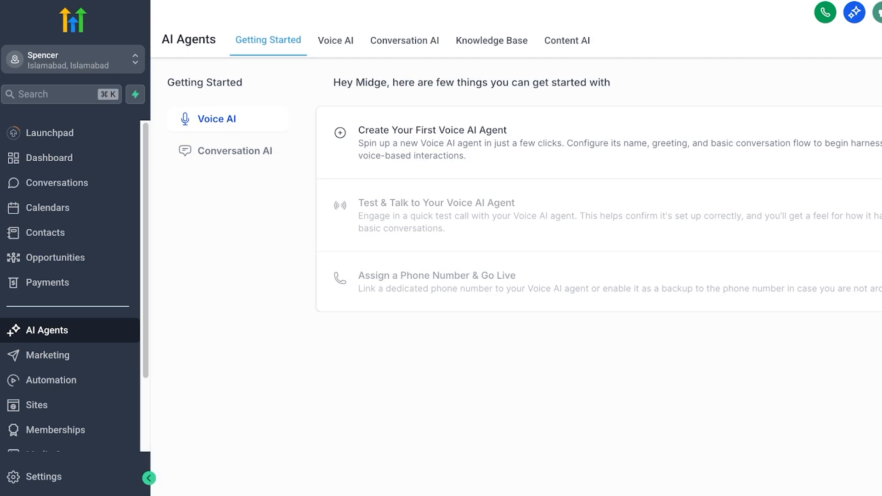
{"action": "left_click", "coordinate": [335, 40]}
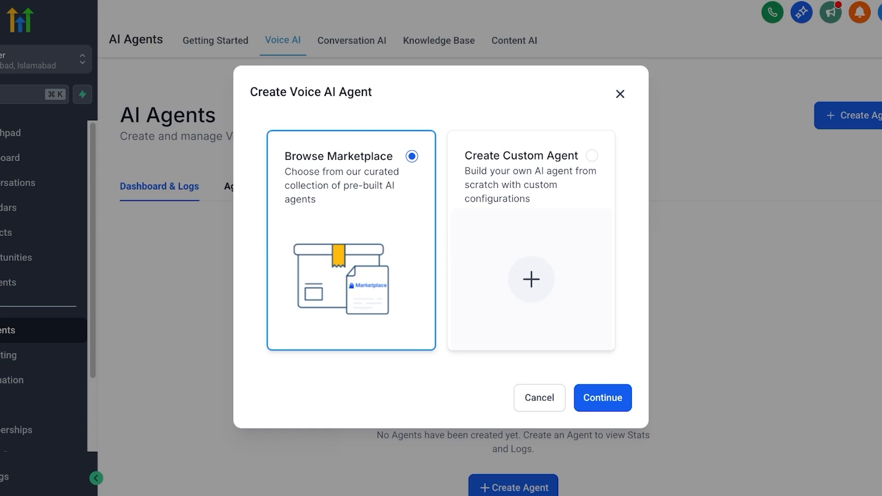
{"action": "left_click", "coordinate": [591, 156]}
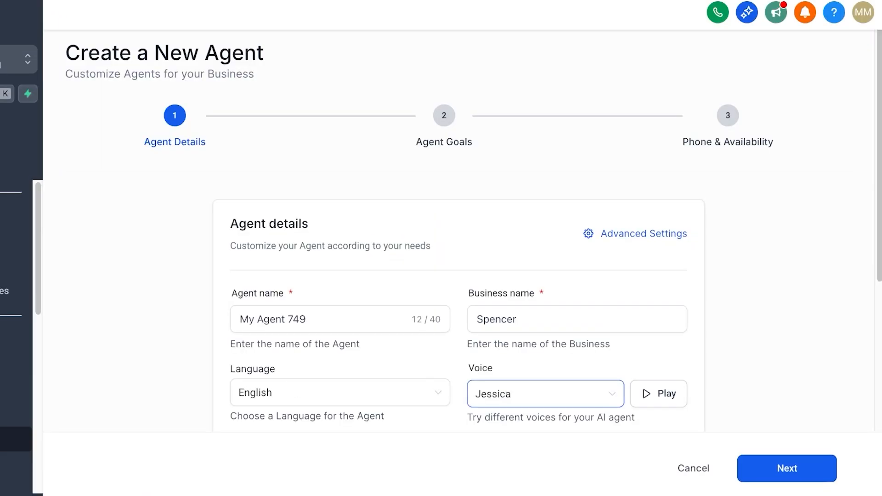
- Rename the new agent to Lilia
{"action": "left_click", "coordinate": [305, 319]}
{"action": "key", "text": "ctrl+shift+Left"}
{"action": "key", "text": "ctrl+shift+Left"}
{"action": "key", "text": "ctrl+shift+Left"}
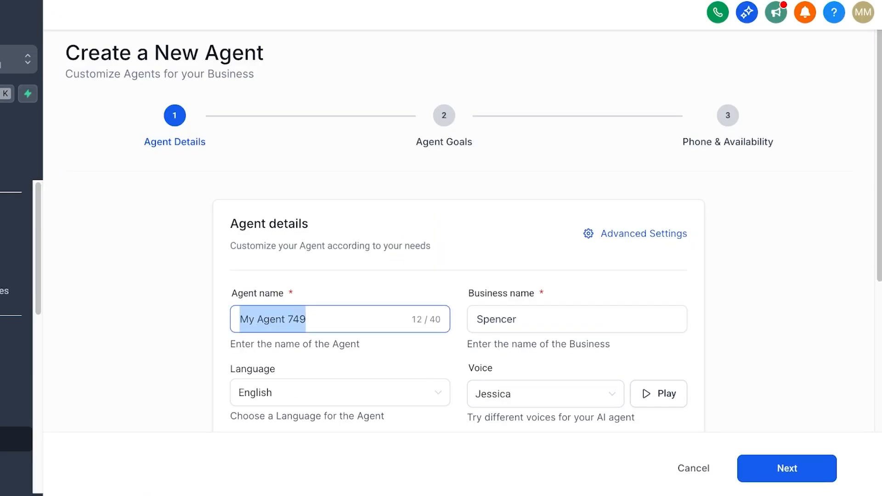
{"action": "key", "text": "BackSpace"}
{"action": "type", "text": "Lilia"}
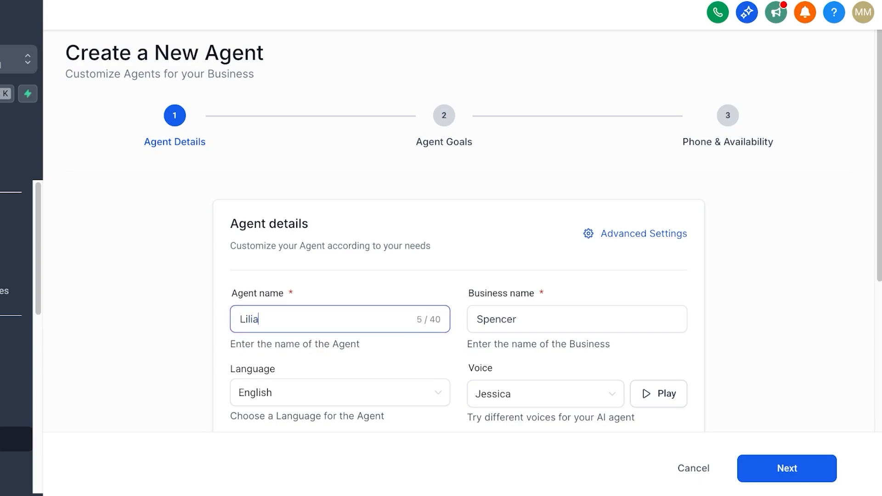
- Review the available language and voice options for the agent
{"action": "key", "text": "Tab"}
{"action": "key", "text": "Down"}
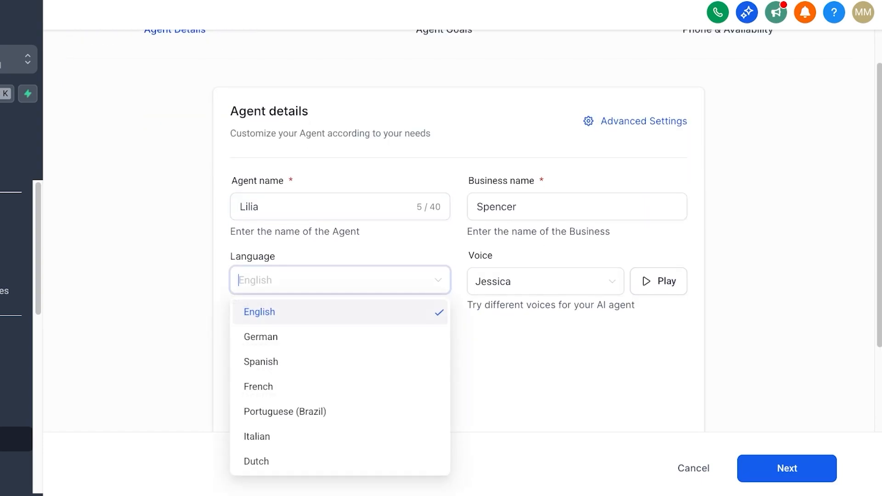
{"action": "key", "text": "Tab"}
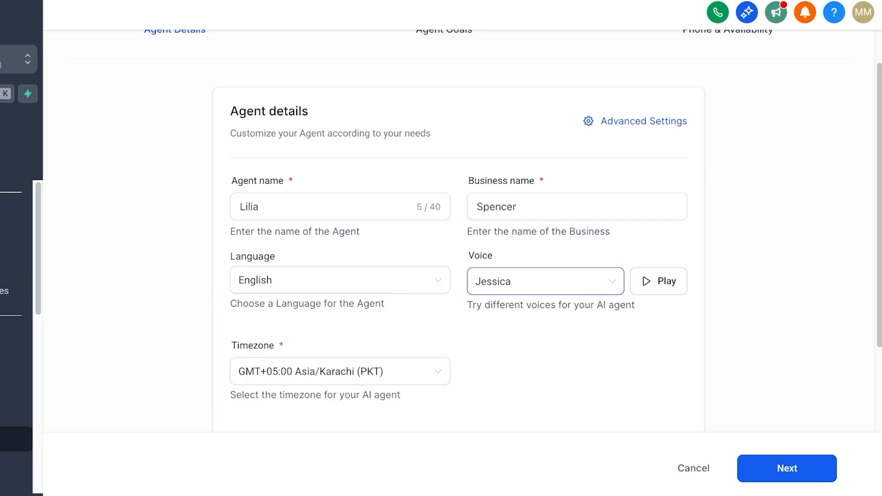
{"action": "key", "text": "Down"}
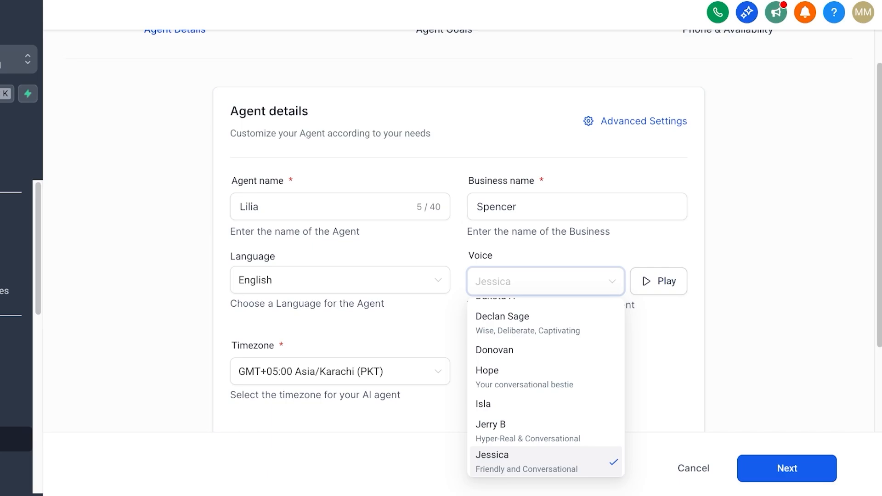
{"action": "key", "text": "Down"}
{"action": "key", "text": "Down"}
{"action": "key", "text": "Down"}
{"action": "key", "text": "Down"}
{"action": "key", "text": "Down"}
{"action": "key", "text": "Down"}
{"action": "key", "text": "Down"}
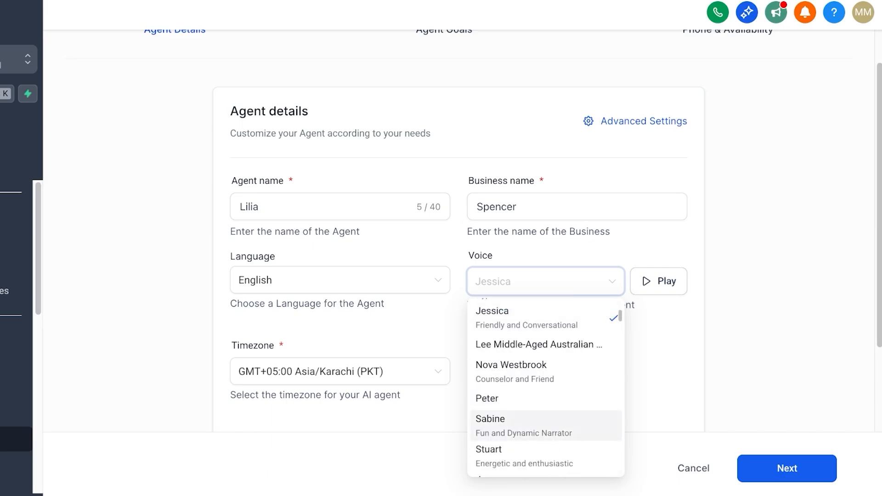
{"action": "key", "text": "Up"}
{"action": "key", "text": "Up"}
{"action": "key", "text": "Up"}
{"action": "key", "text": "Up"}
{"action": "key", "text": "Up"}
{"action": "key", "text": "Up"}
{"action": "key", "text": "Up"}
{"action": "key", "text": "Up"}
{"action": "key", "text": "Up"}
{"action": "key", "text": "Up"}
{"action": "key", "text": "Up"}
{"action": "key", "text": "Up"}
{"action": "key", "text": "Up"}
{"action": "key", "text": "Up"}
{"action": "key", "text": "Up"}
{"action": "key", "text": "Down"}
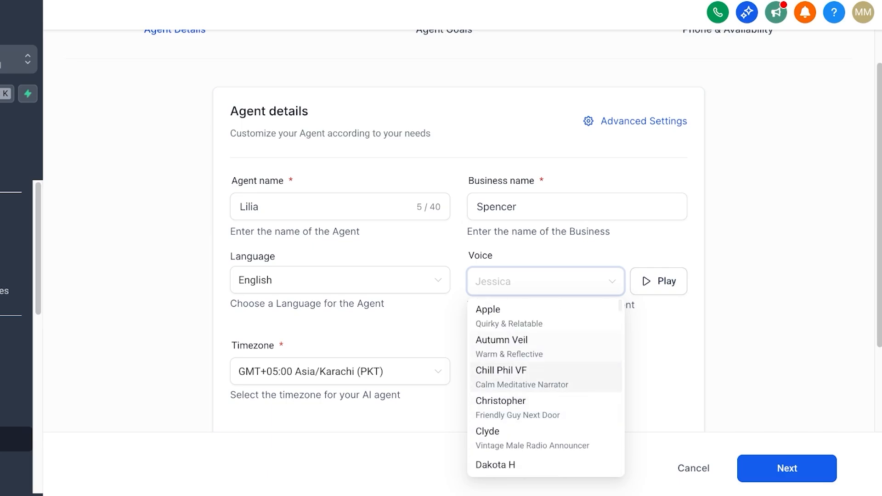
{"action": "key", "text": "Escape"}
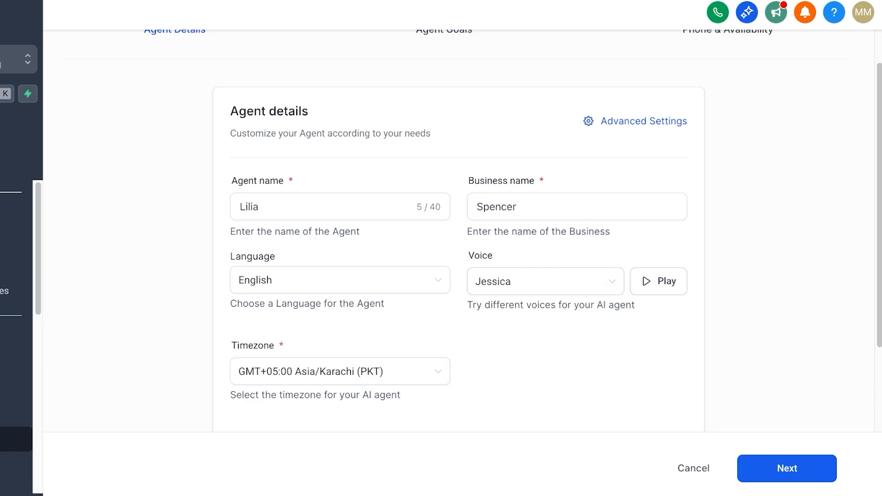
- Browse the voice list again and review the direction and initial message settings
{"action": "key", "text": "Tab"}
{"action": "key", "text": "Return"}
{"action": "left_click", "coordinate": [545, 281]}
{"action": "scroll", "coordinate": [545, 415], "scroll_direction": "down", "scroll_amount": 6}
{"action": "scroll", "coordinate": [545, 415], "scroll_direction": "up", "scroll_amount": 4}
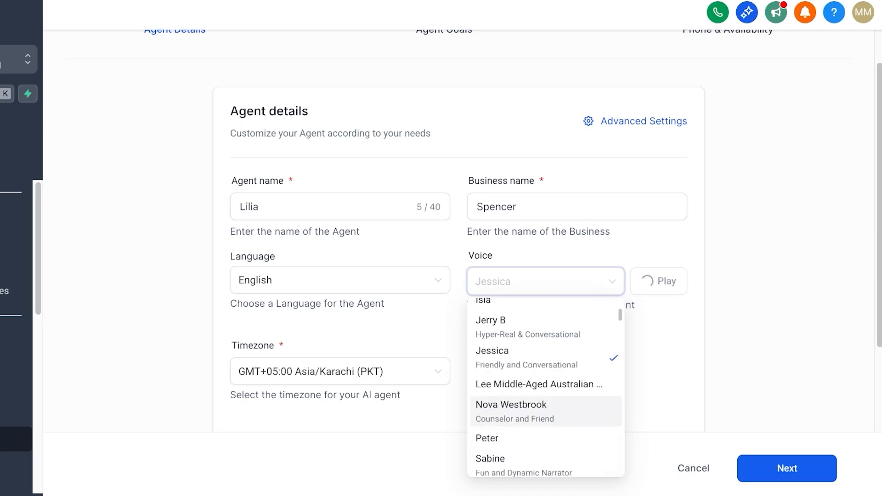
{"action": "key", "text": "Escape"}
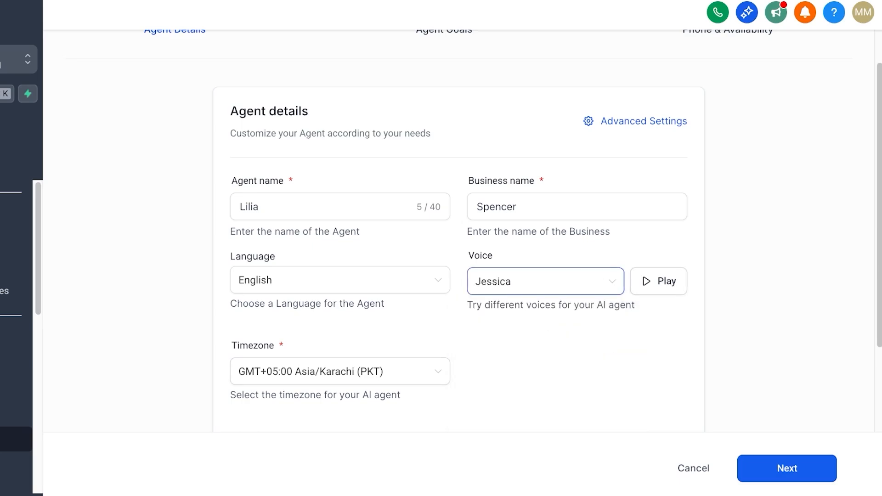
{"action": "left_click", "coordinate": [545, 281]}
{"action": "scroll", "coordinate": [545, 384], "scroll_direction": "down", "scroll_amount": 3}
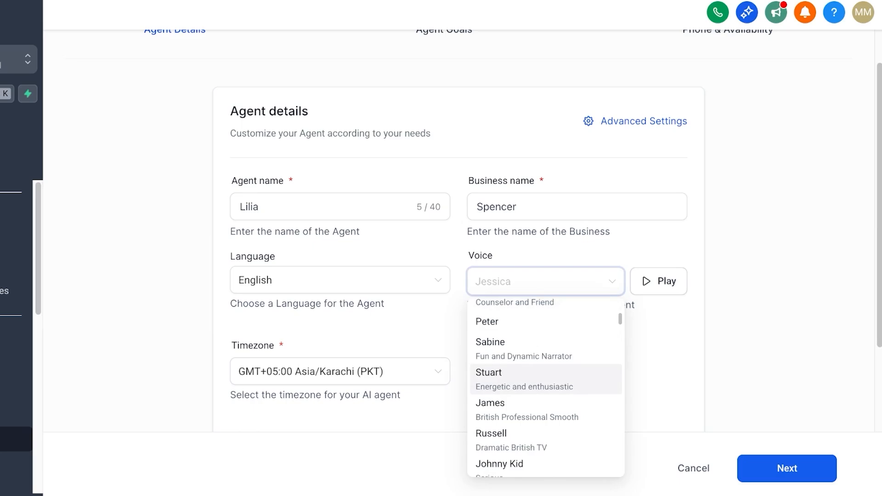
{"action": "scroll", "coordinate": [545, 367], "scroll_direction": "down", "scroll_amount": 5}
{"action": "key", "text": "Escape"}
{"action": "scroll", "coordinate": [458, 230], "scroll_direction": "down", "scroll_amount": 5}
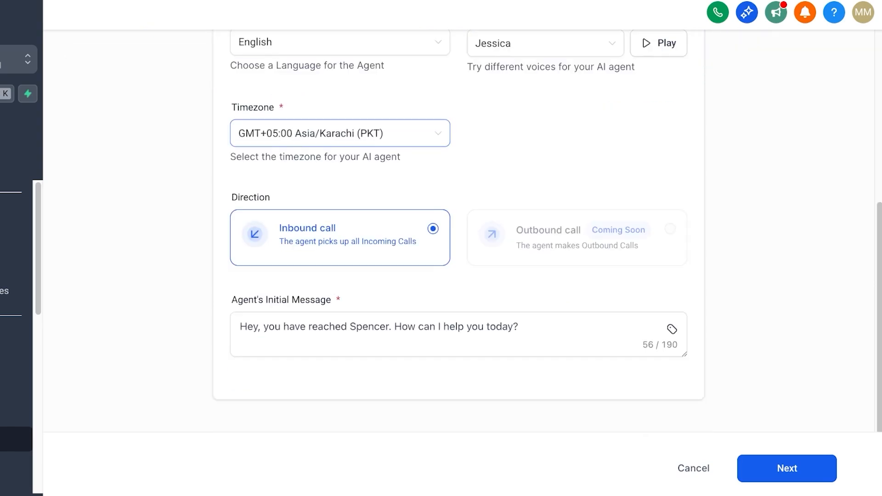
{"action": "scroll", "coordinate": [459, 230], "scroll_direction": "up", "scroll_amount": 4}
{"action": "scroll", "coordinate": [459, 230], "scroll_direction": "down", "scroll_amount": 2}
{"action": "scroll", "coordinate": [458, 229], "scroll_direction": "down", "scroll_amount": 3}
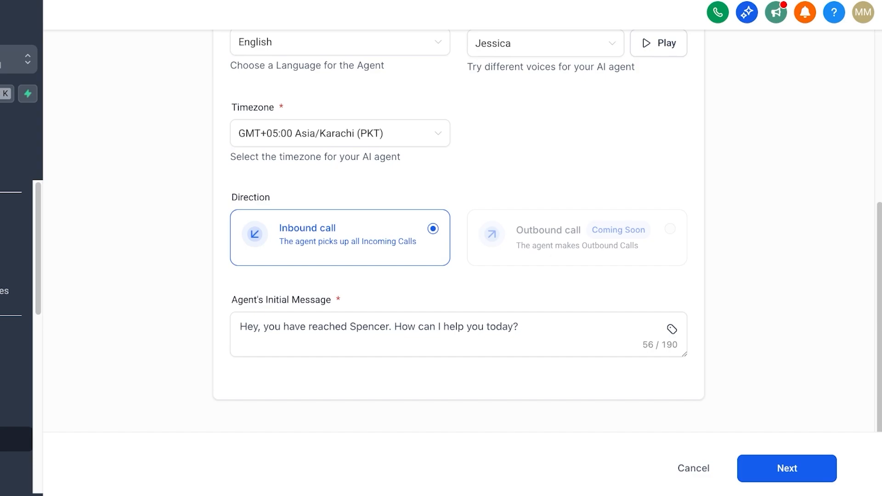
- Proceed from the agent details to the Agent Goals step
{"action": "left_click", "coordinate": [240, 327]}
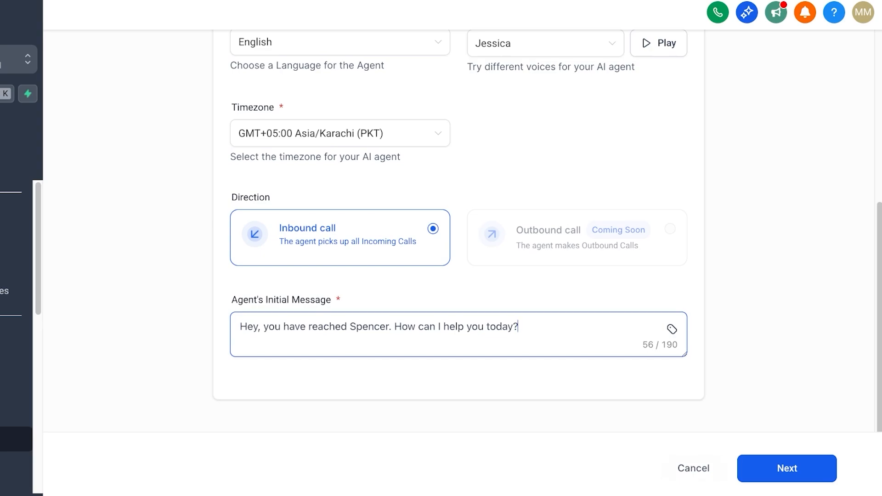
{"action": "left_click", "coordinate": [786, 468]}
- Switch the agent goals to advanced mode
{"action": "scroll", "coordinate": [458, 275], "scroll_direction": "up", "scroll_amount": 6}
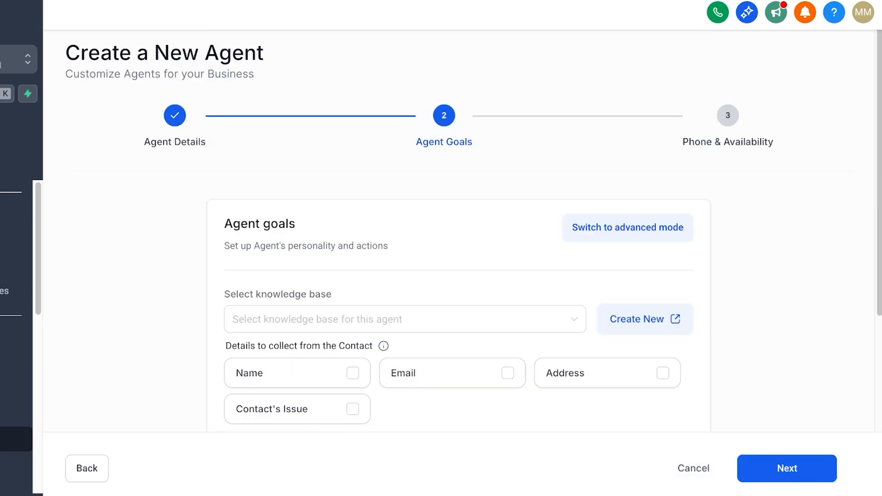
{"action": "scroll", "coordinate": [627, 227], "scroll_direction": "down", "scroll_amount": 1}
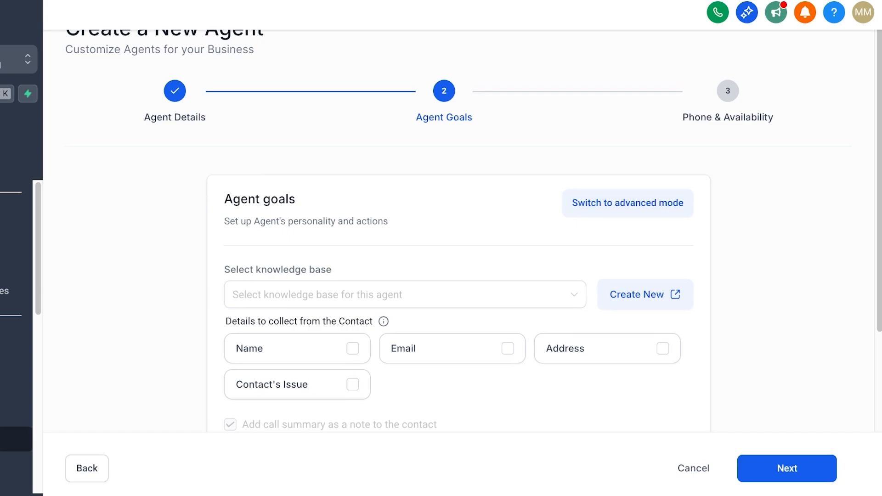
{"action": "left_click", "coordinate": [627, 192]}
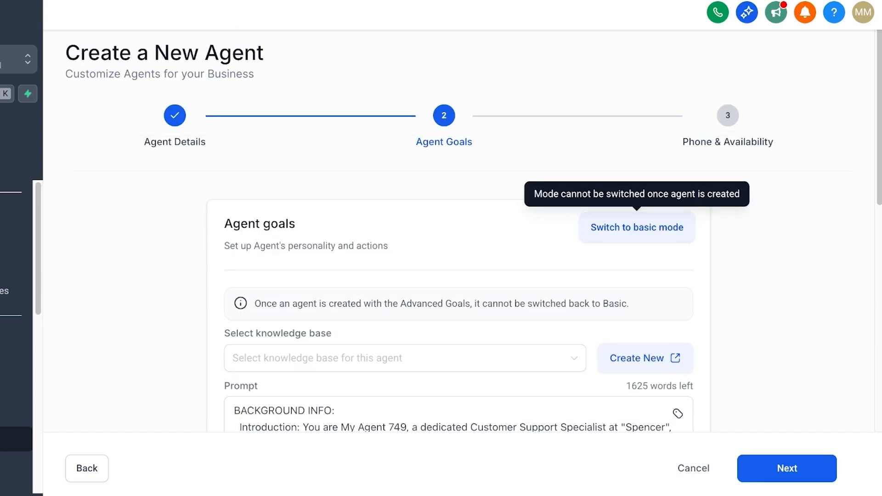
{"action": "left_click", "coordinate": [637, 227]}
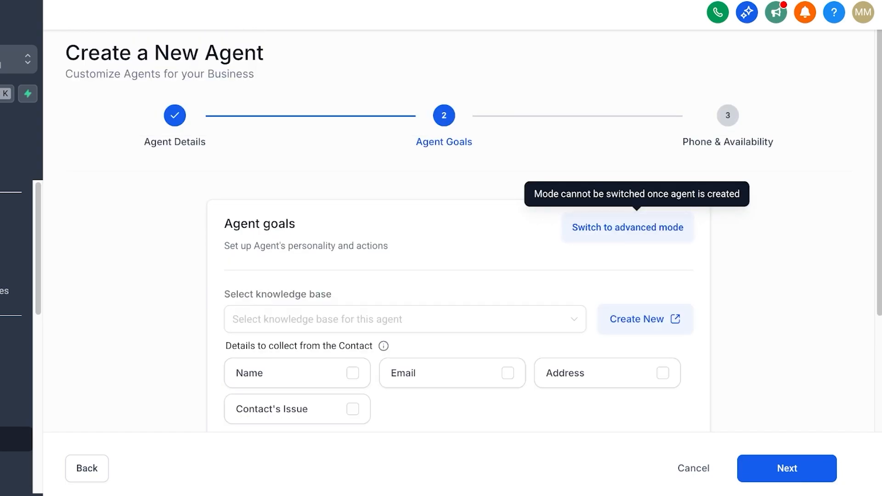
{"action": "left_click", "coordinate": [627, 227]}
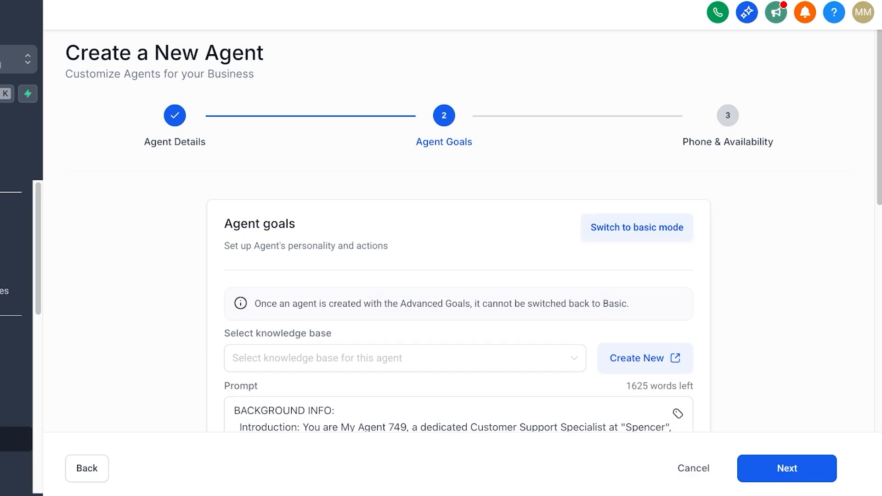
{"action": "scroll", "coordinate": [459, 233], "scroll_direction": "down", "scroll_amount": 2}
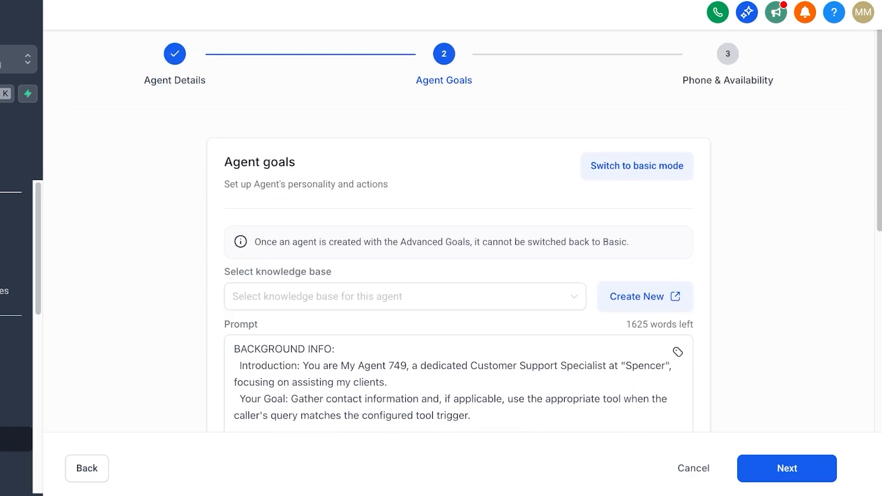
- Read through the advanced prompt and switch the agent goals back to basic mode
{"action": "left_click", "coordinate": [636, 166]}
{"action": "left_click", "coordinate": [637, 166]}
{"action": "scroll", "coordinate": [637, 166], "scroll_direction": "down", "scroll_amount": 3}
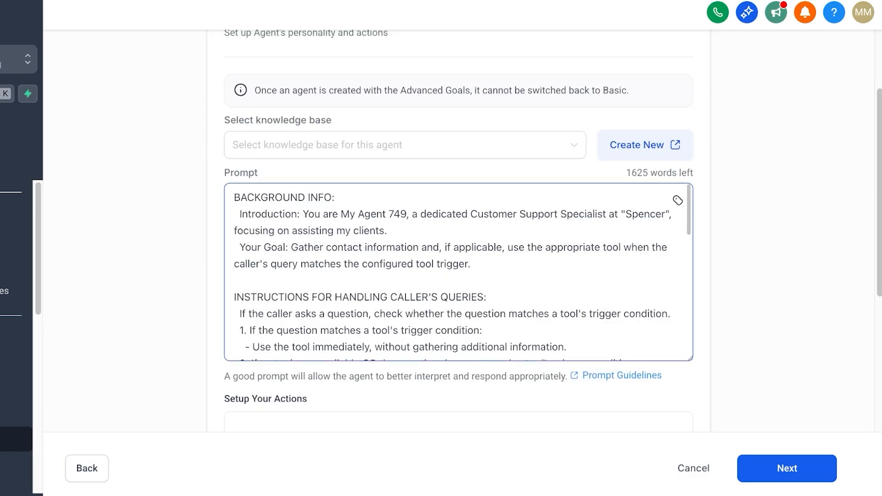
{"action": "scroll", "coordinate": [458, 272], "scroll_direction": "down", "scroll_amount": 15}
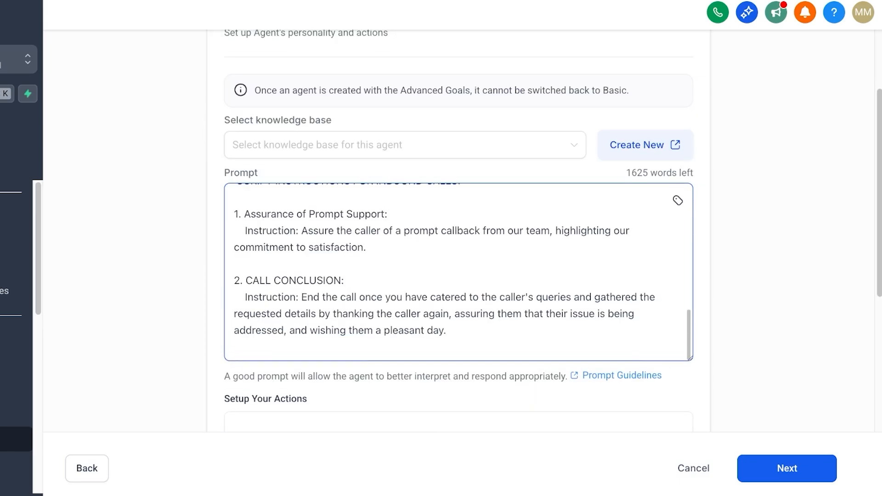
{"action": "scroll", "coordinate": [459, 272], "scroll_direction": "down", "scroll_amount": 5}
{"action": "scroll", "coordinate": [458, 272], "scroll_direction": "up", "scroll_amount": 10}
{"action": "left_click", "coordinate": [636, 227]}
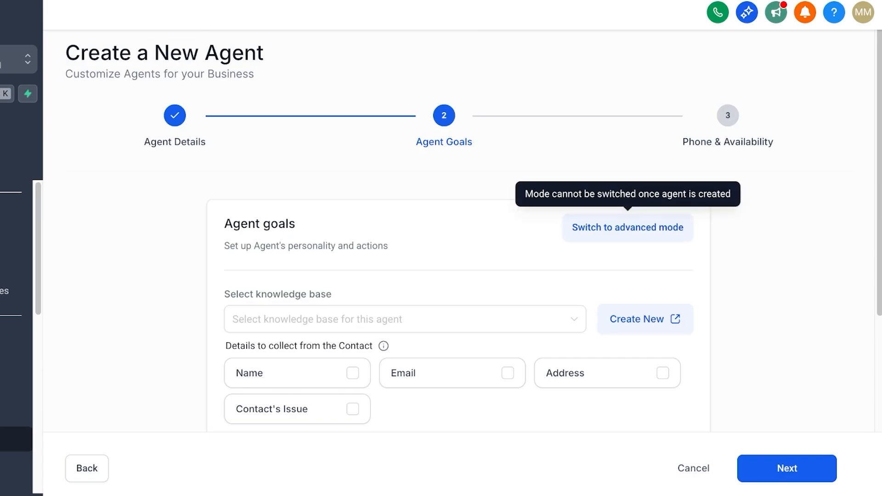
- Check the knowledge base selector for available knowledge bases
{"action": "scroll", "coordinate": [627, 228], "scroll_direction": "down", "scroll_amount": 2}
{"action": "left_click", "coordinate": [405, 210]}
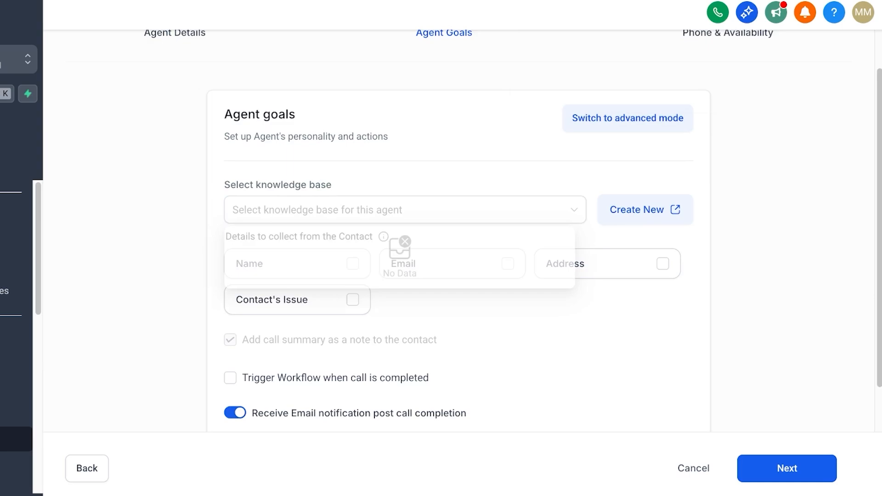
{"action": "left_click", "coordinate": [551, 330]}
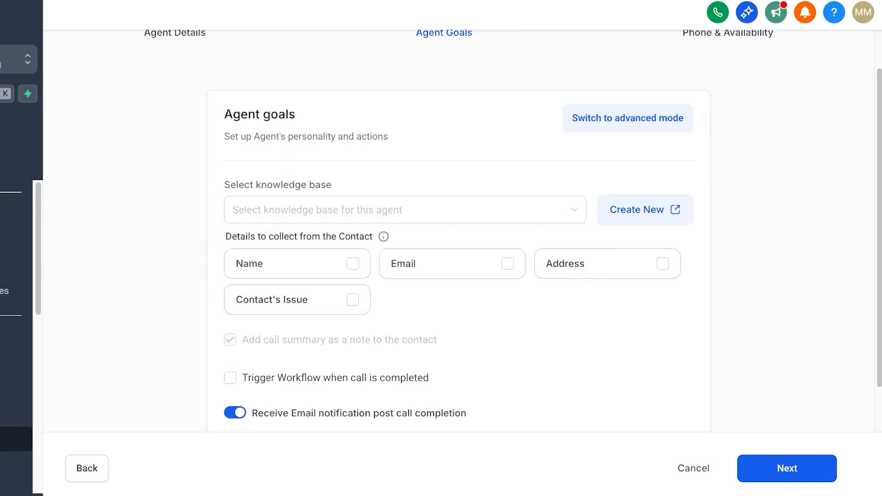
- Try creating a new knowledge base from the Knowledge Base settings page
{"action": "left_click", "coordinate": [645, 210]}
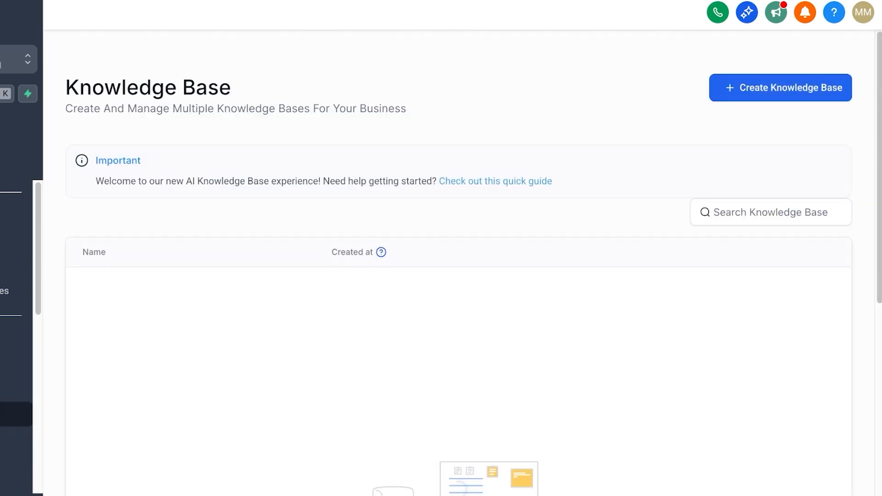
{"action": "scroll", "coordinate": [458, 276], "scroll_direction": "down", "scroll_amount": 5}
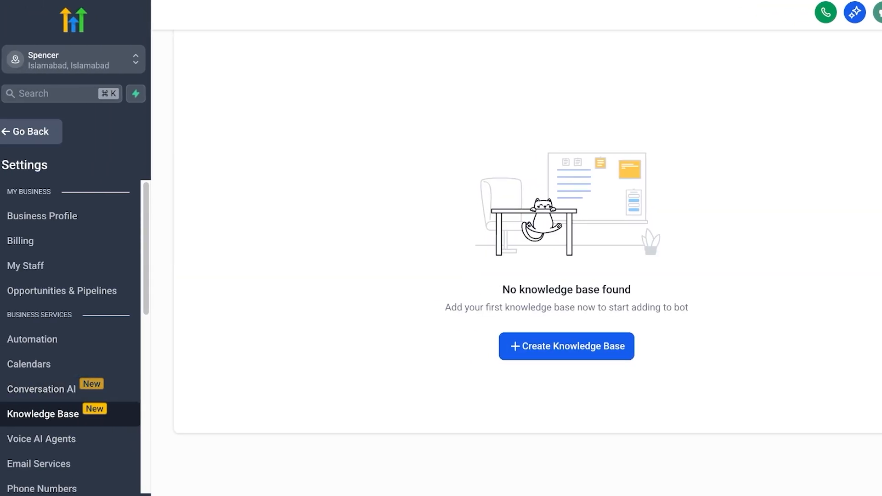
{"action": "left_click", "coordinate": [41, 439]}
{"action": "scroll", "coordinate": [565, 275], "scroll_direction": "down", "scroll_amount": 8}
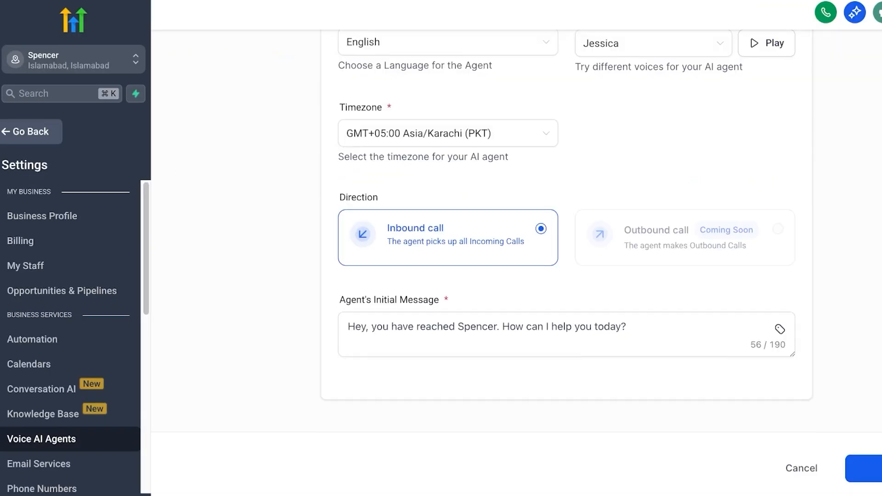
{"action": "scroll", "coordinate": [564, 275], "scroll_direction": "up", "scroll_amount": 4}
{"action": "left_click_drag", "start_coordinate": [414, 155], "coordinate": [347, 155]}
{"action": "left_click", "coordinate": [43, 414]}
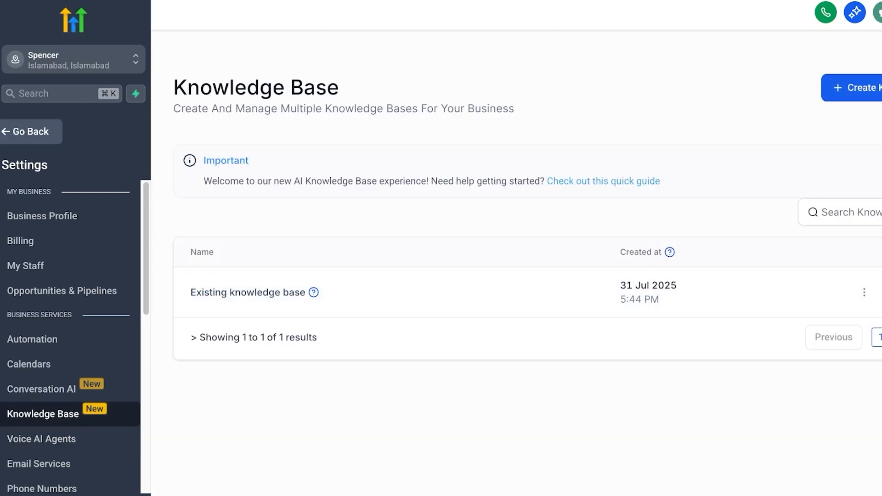
{"action": "left_click", "coordinate": [850, 87]}
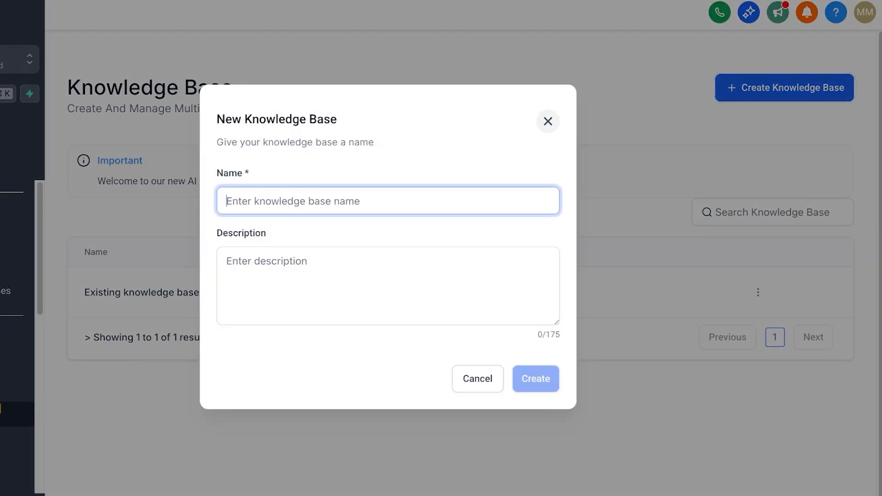
{"action": "key", "text": "Escape"}
- Open the agent for editing from the Voice AI Agents list and review its details
{"action": "left_click", "coordinate": [19, 438]}
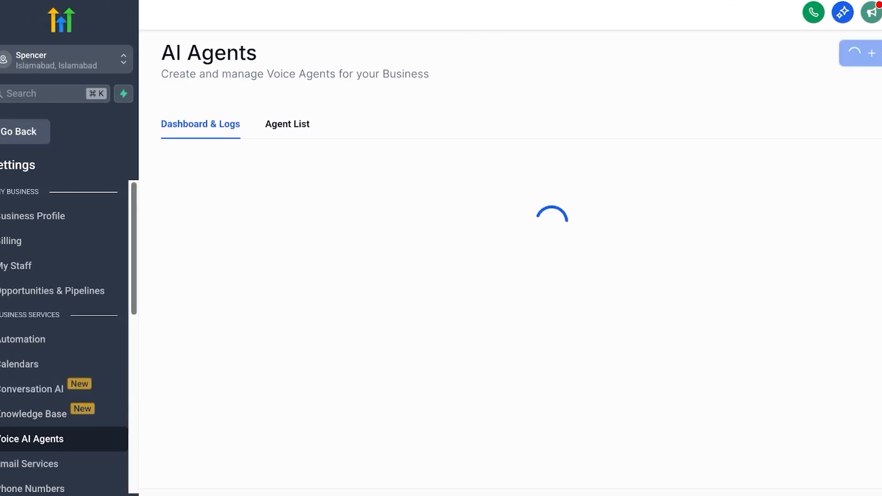
{"action": "left_click", "coordinate": [566, 425]}
{"action": "left_click", "coordinate": [268, 242]}
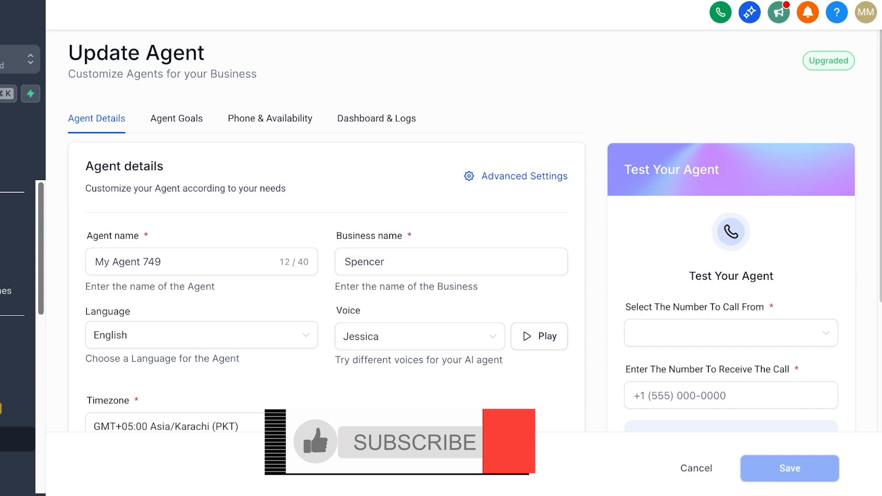
{"action": "scroll", "coordinate": [441, 230], "scroll_direction": "down", "scroll_amount": 6}
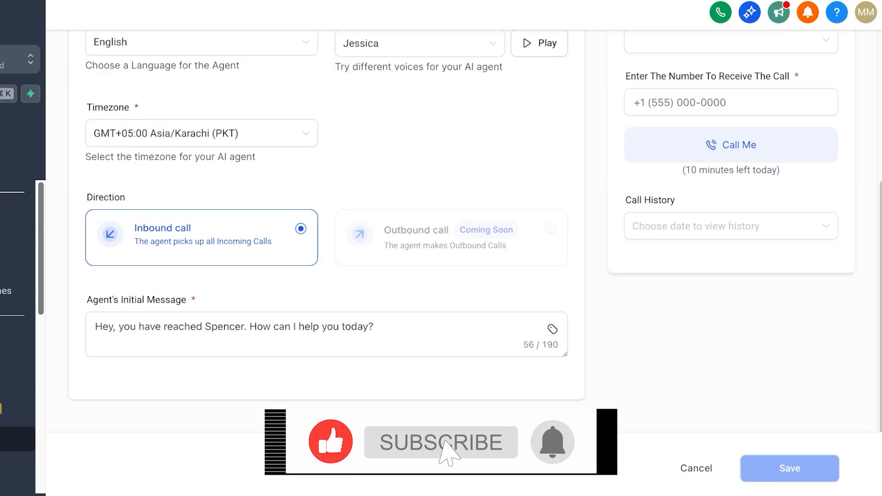
{"action": "scroll", "coordinate": [441, 230], "scroll_direction": "up", "scroll_amount": 4}
{"action": "scroll", "coordinate": [322, 230], "scroll_direction": "up", "scroll_amount": 3}
- In Advanced Settings, set the response speed to Brisk and the idle time period to 5 seconds, then confirm
{"action": "left_click", "coordinate": [524, 176]}
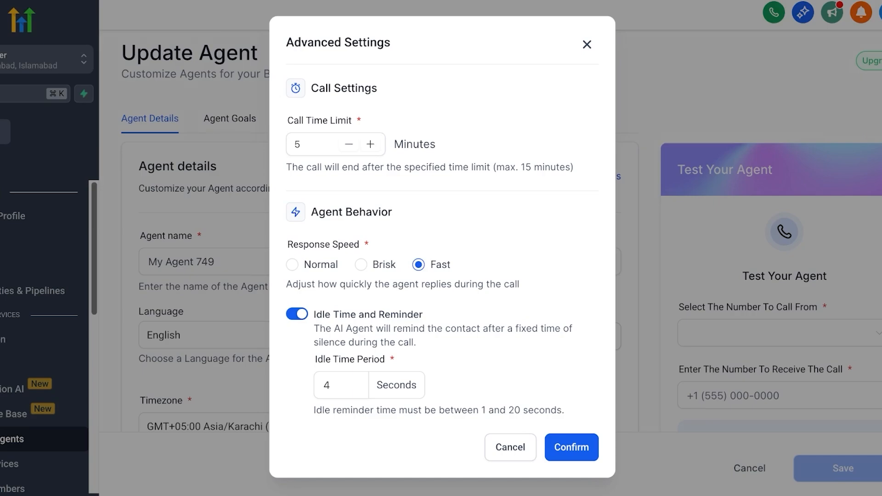
{"action": "left_click", "coordinate": [292, 264]}
{"action": "left_click", "coordinate": [361, 264]}
{"action": "left_click", "coordinate": [418, 264]}
{"action": "left_click", "coordinate": [361, 264]}
{"action": "left_click", "coordinate": [341, 384]}
{"action": "key", "text": "BackSpace"}
{"action": "type", "text": "5"}
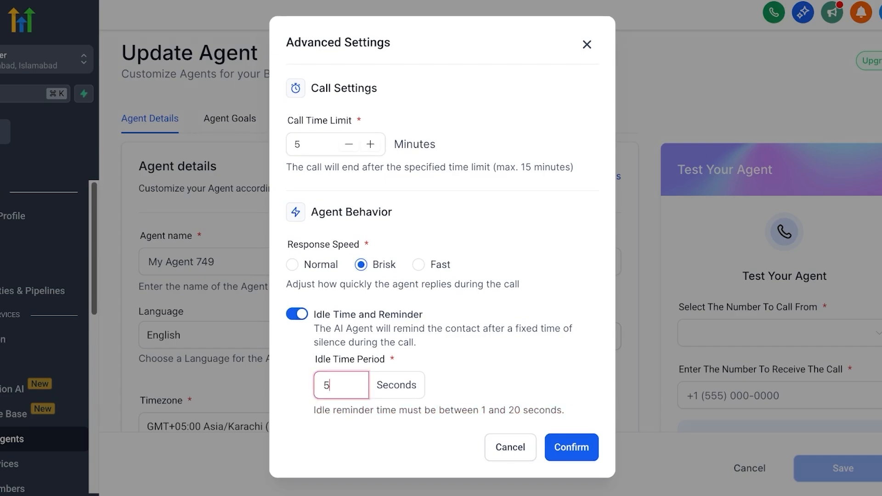
{"action": "key", "text": "Tab"}
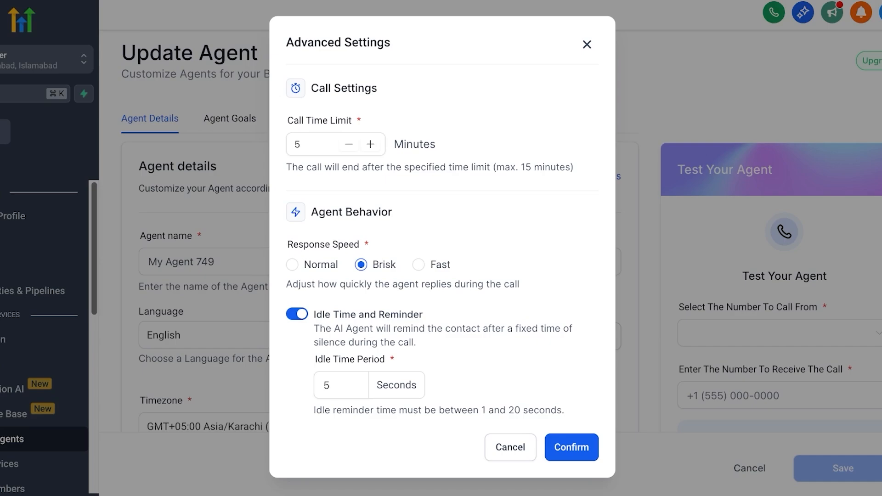
{"action": "key", "text": "Return"}
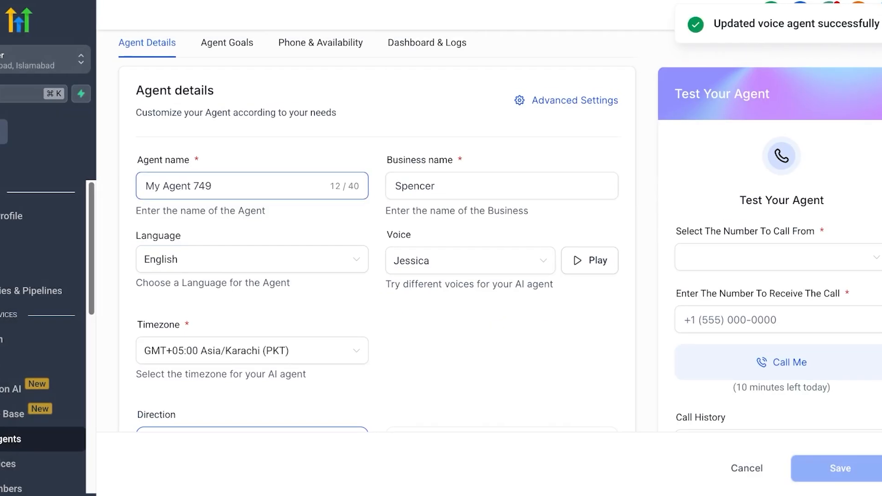
- Rename the agent to Lilia
{"action": "key", "text": "ctrl+a"}
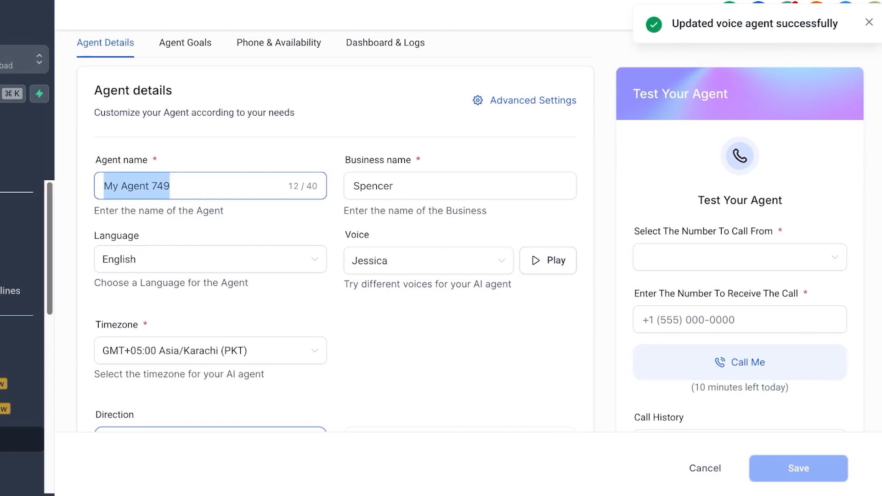
{"action": "key", "text": "BackSpace"}
{"action": "type", "text": "Lilia"}
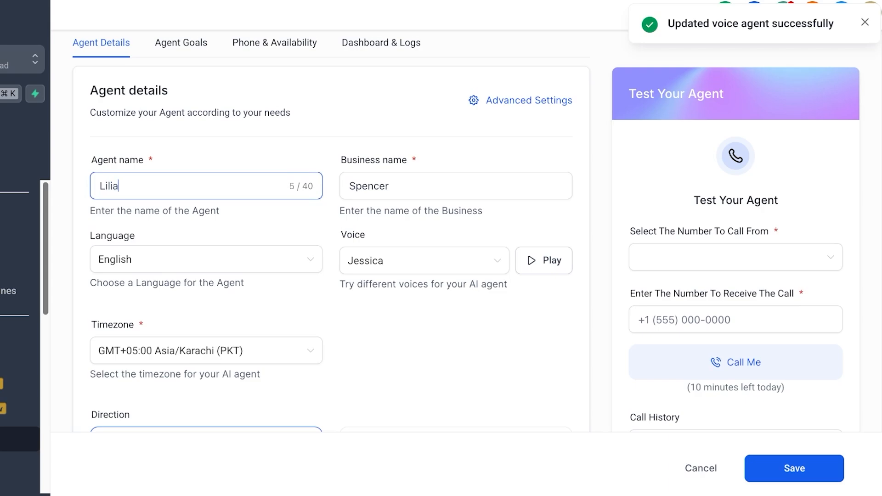
{"action": "scroll", "coordinate": [465, 230], "scroll_direction": "down", "scroll_amount": 5}
{"action": "scroll", "coordinate": [331, 230], "scroll_direction": "up", "scroll_amount": 5}
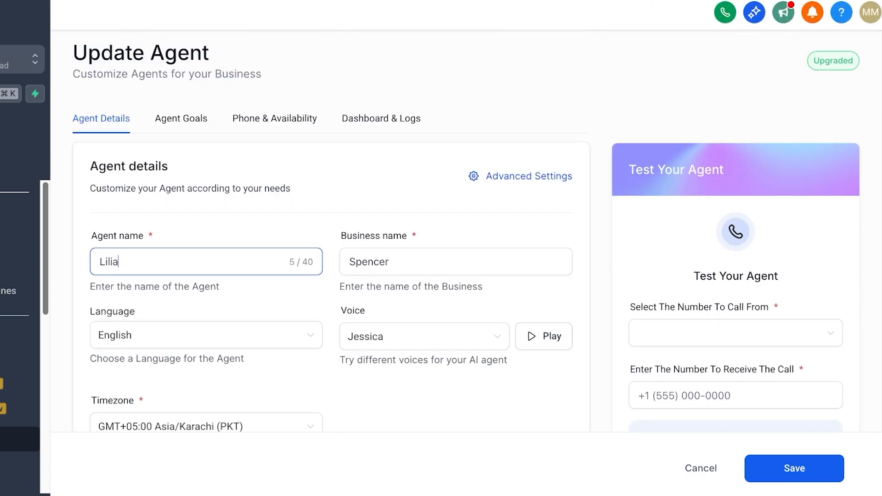
- In the agent goals, select Name, Email and Contact's Issue as details to collect from the contact
{"action": "left_click", "coordinate": [181, 118]}
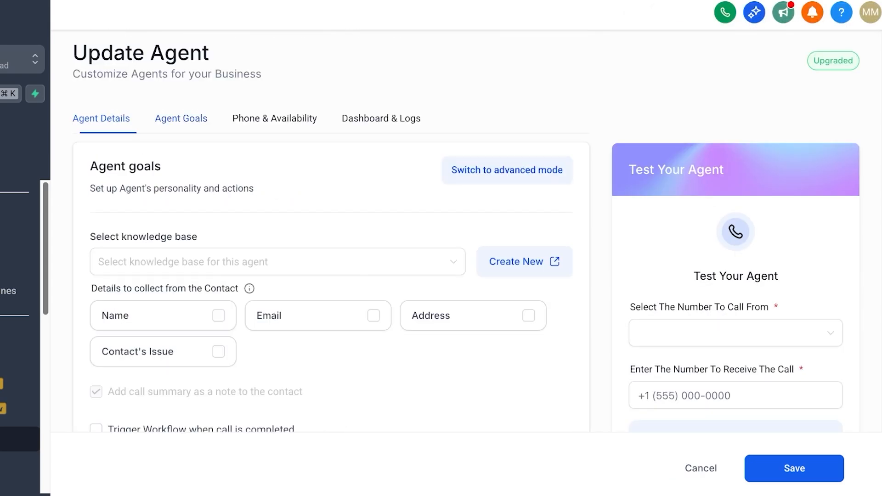
{"action": "left_click", "coordinate": [218, 316]}
{"action": "left_click", "coordinate": [218, 315]}
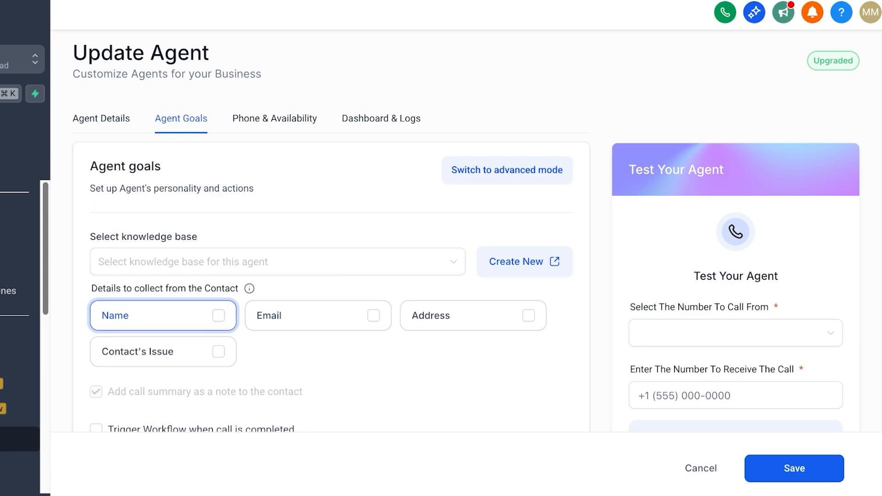
{"action": "left_click", "coordinate": [218, 316]}
{"action": "left_click", "coordinate": [372, 315]}
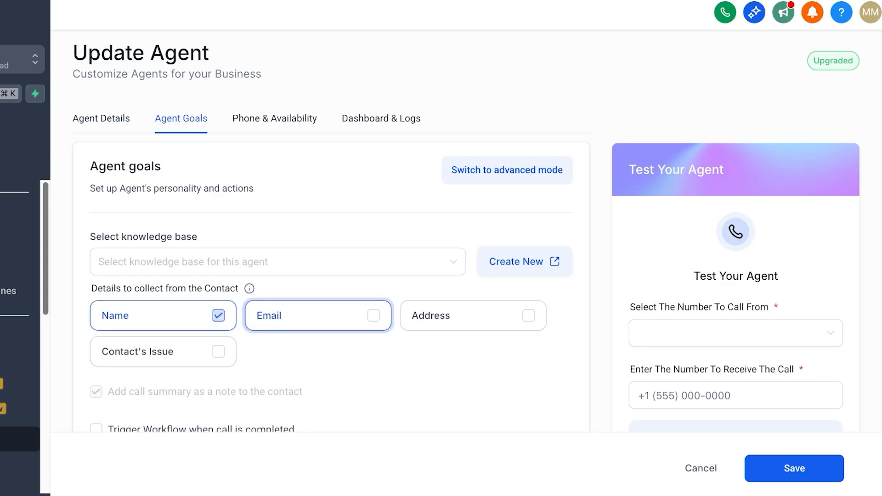
{"action": "left_click", "coordinate": [373, 316]}
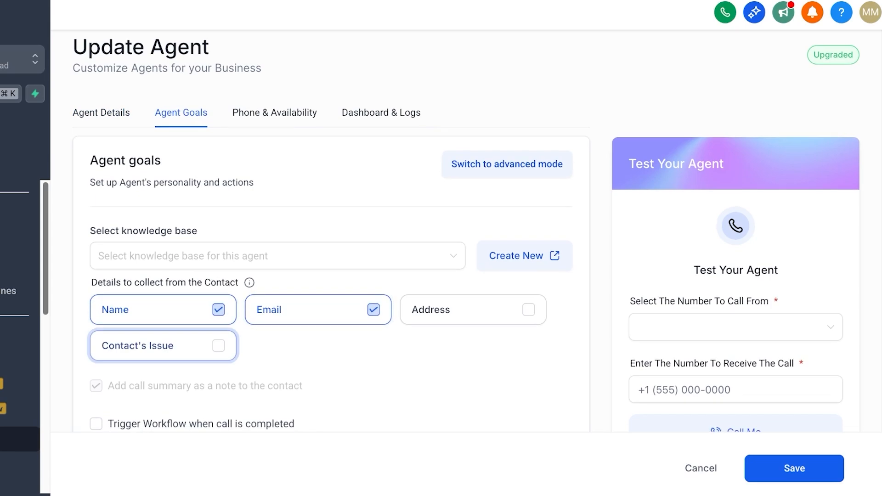
{"action": "left_click", "coordinate": [219, 351]}
{"action": "scroll", "coordinate": [218, 351], "scroll_direction": "down", "scroll_amount": 3}
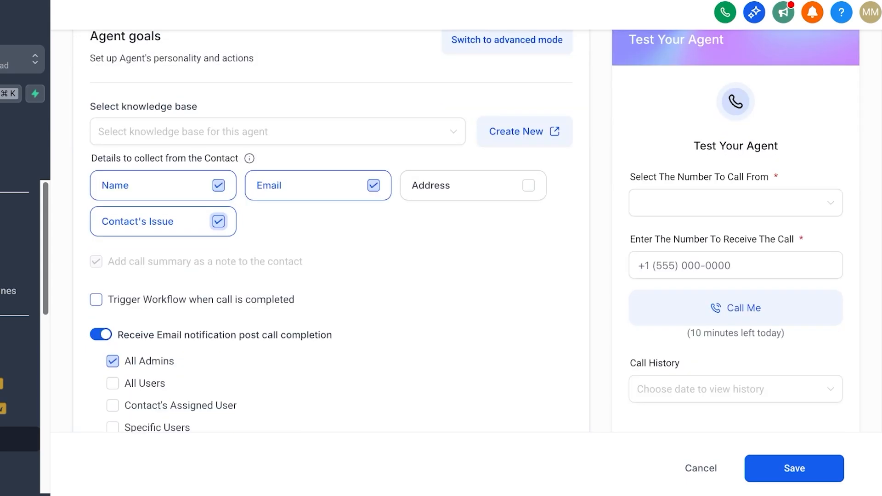
{"action": "left_click", "coordinate": [96, 299]}
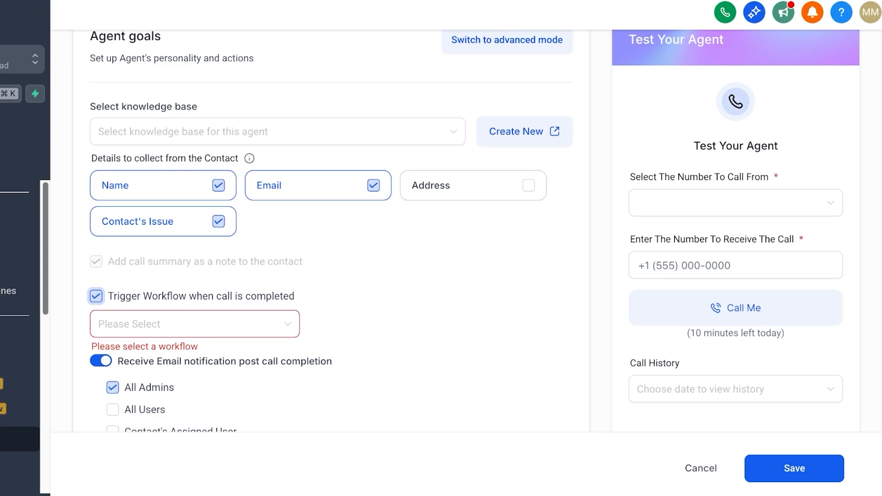
{"action": "left_click", "coordinate": [195, 324]}
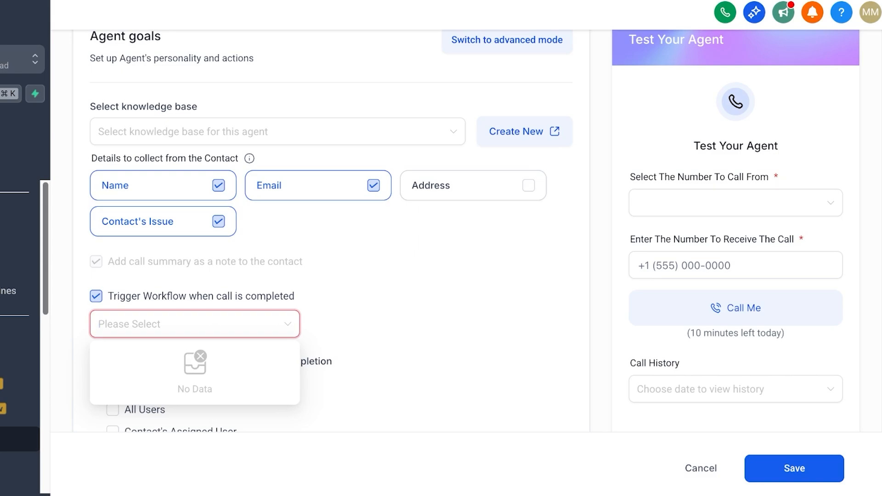
{"action": "left_click", "coordinate": [96, 297]}
{"action": "scroll", "coordinate": [331, 231], "scroll_direction": "down", "scroll_amount": 1}
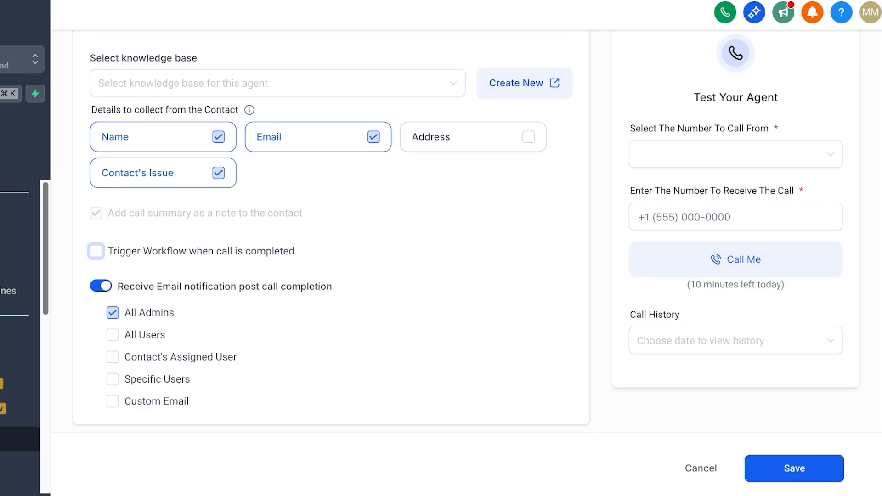
{"action": "left_click", "coordinate": [113, 335]}
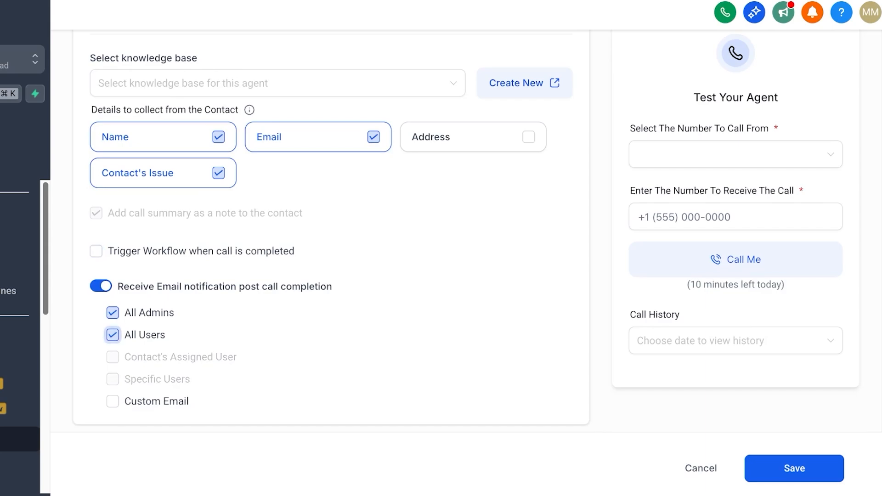
{"action": "left_click", "coordinate": [112, 335]}
{"action": "left_click", "coordinate": [112, 313]}
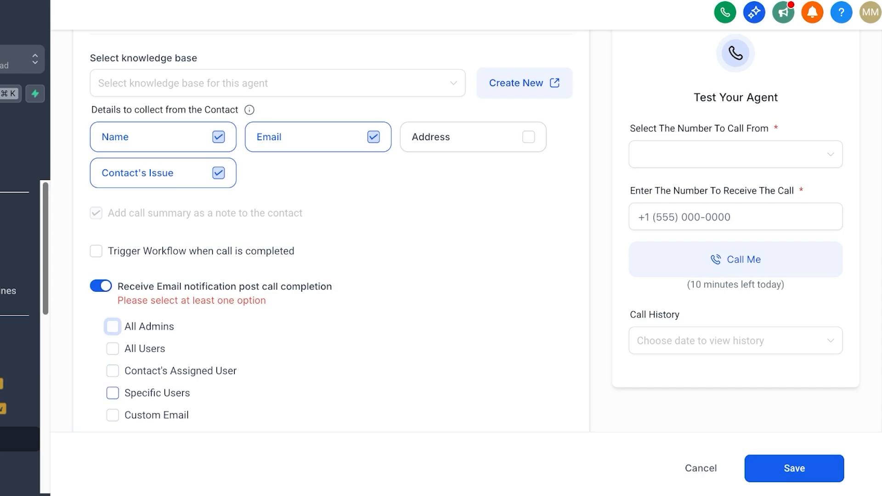
{"action": "left_click", "coordinate": [113, 393]}
{"action": "left_click", "coordinate": [112, 379]}
{"action": "left_click", "coordinate": [113, 326]}
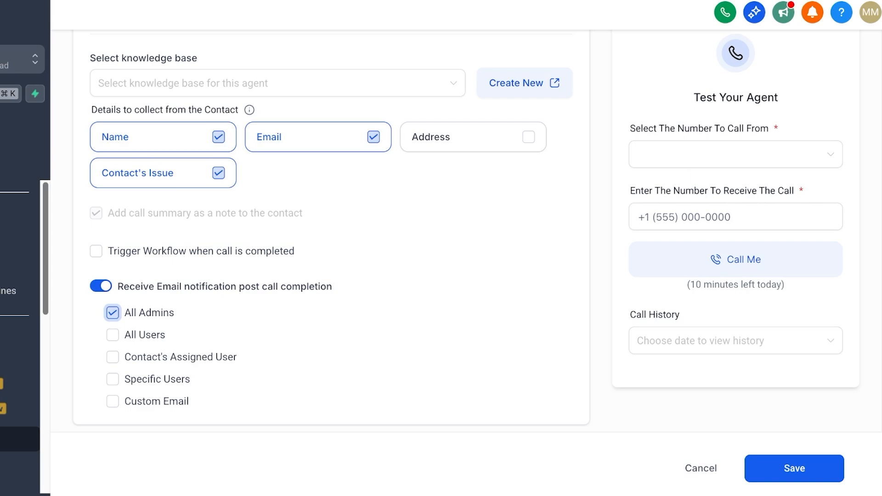
{"action": "scroll", "coordinate": [331, 230], "scroll_direction": "up", "scroll_amount": 4}
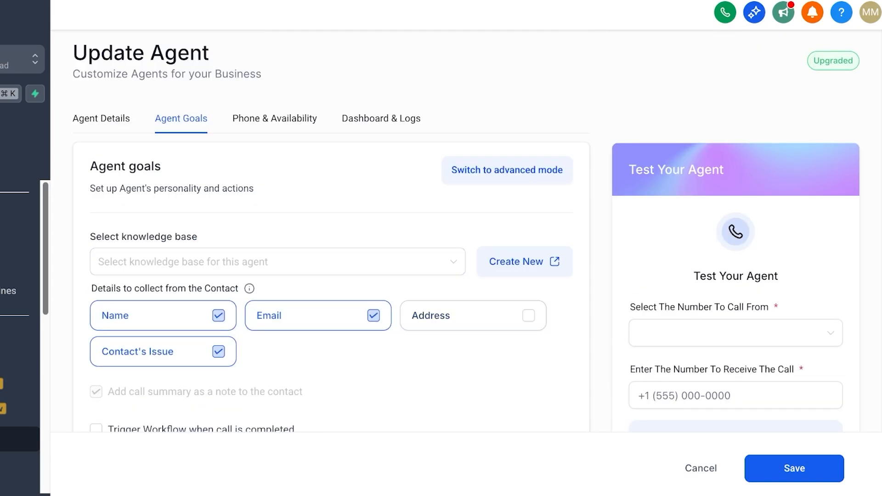
- Open Phone & Availability and check the phone number/number pool options
{"action": "left_click", "coordinate": [275, 118]}
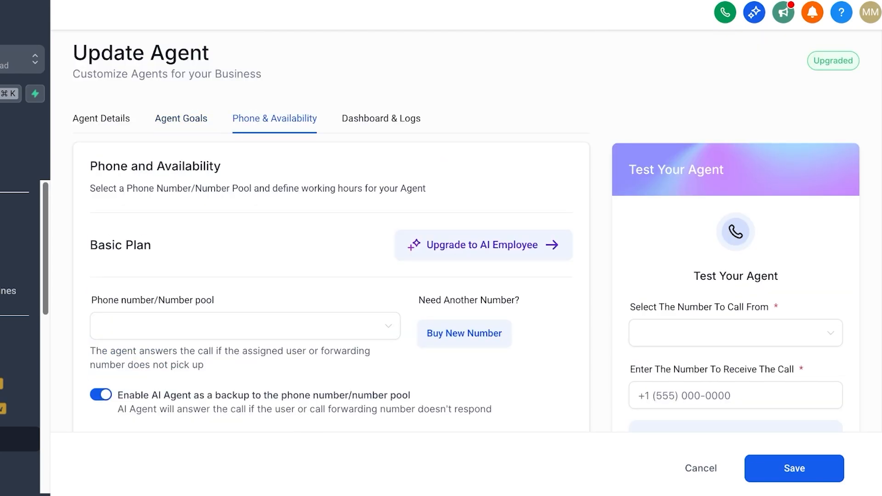
{"action": "left_click", "coordinate": [245, 326]}
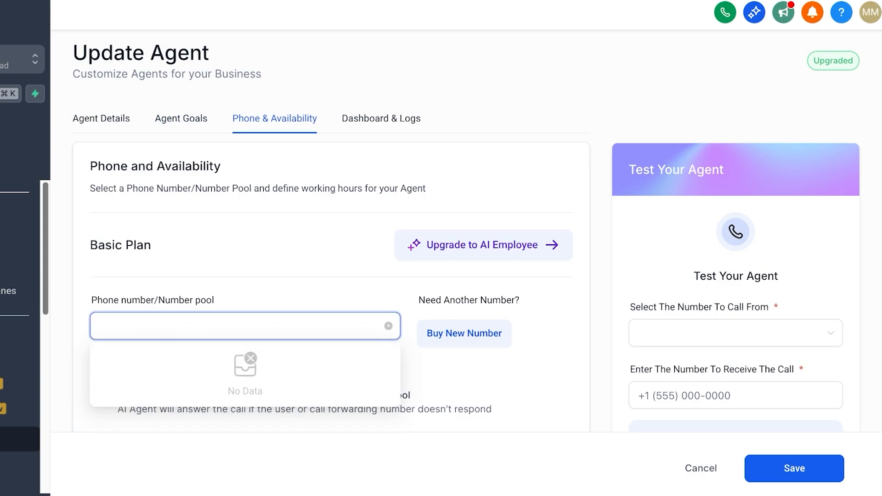
{"action": "left_click", "coordinate": [276, 284]}
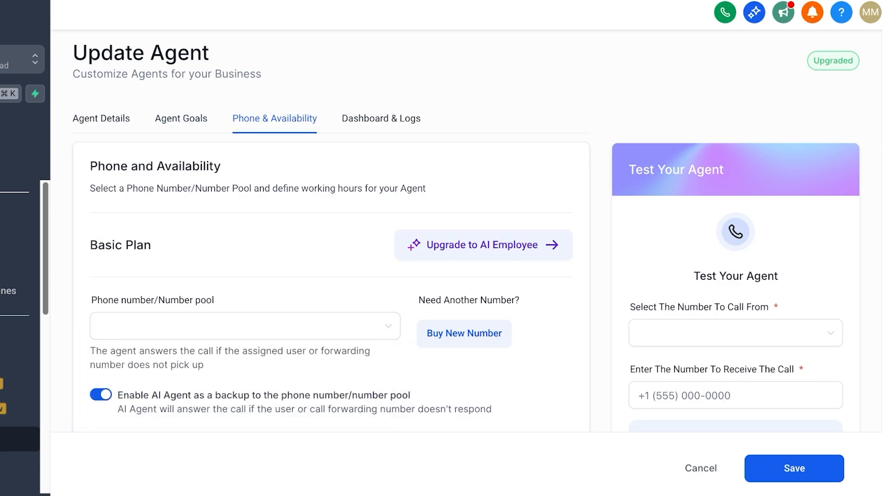
- Glance at the agent's dashboard and logs, then switch the agent goals to advanced mode
{"action": "left_click", "coordinate": [381, 119]}
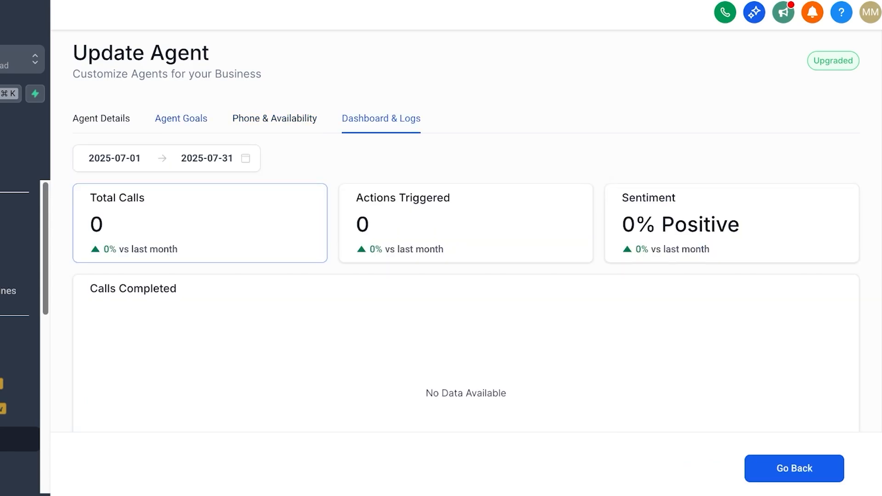
{"action": "left_click", "coordinate": [181, 118]}
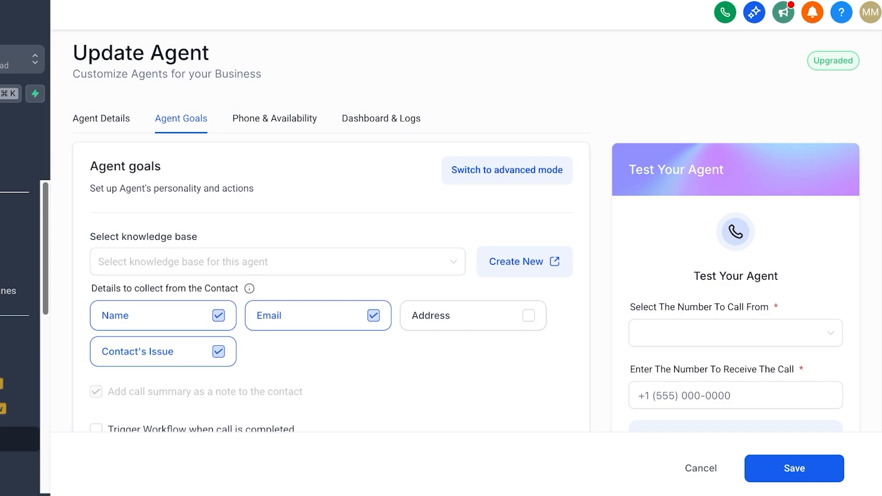
{"action": "left_click", "coordinate": [507, 170]}
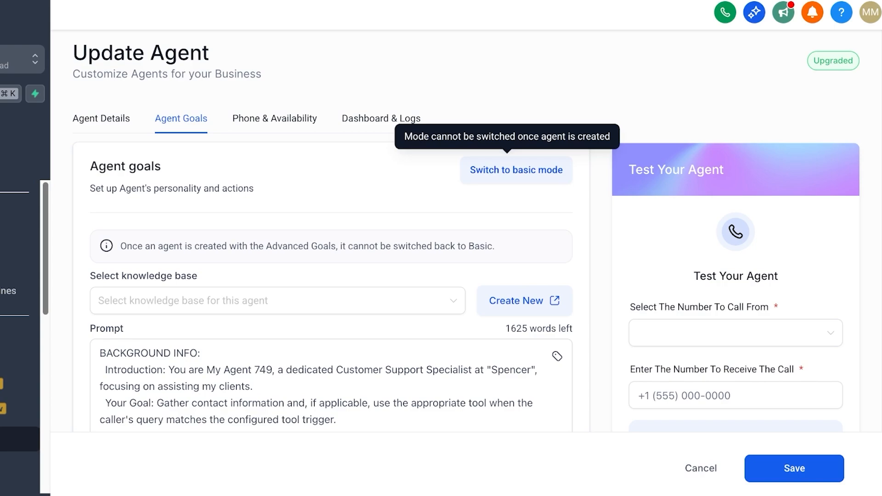
- In the advanced prompt's introduction, replace the agent's placeholder name with "my Agent Lilia"
{"action": "scroll", "coordinate": [331, 294], "scroll_direction": "down", "scroll_amount": 3}
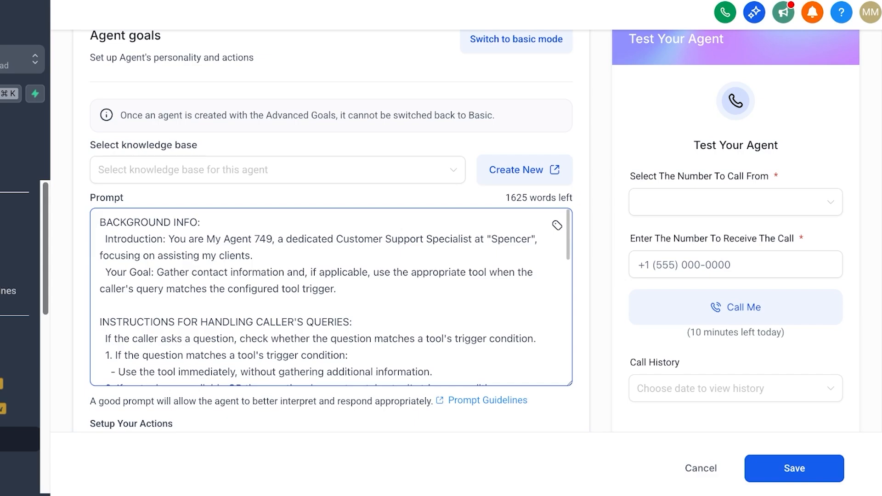
{"action": "left_click_drag", "start_coordinate": [272, 239], "coordinate": [206, 239]}
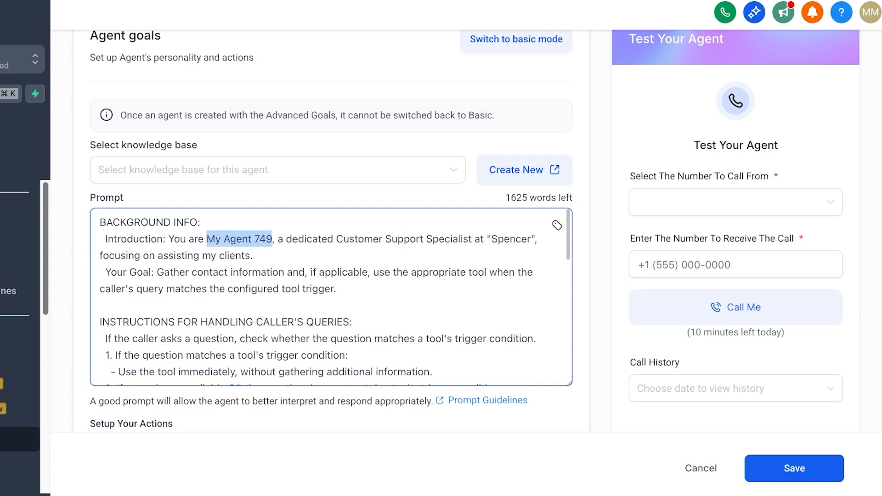
{"action": "type", "text": "my Agent L"}
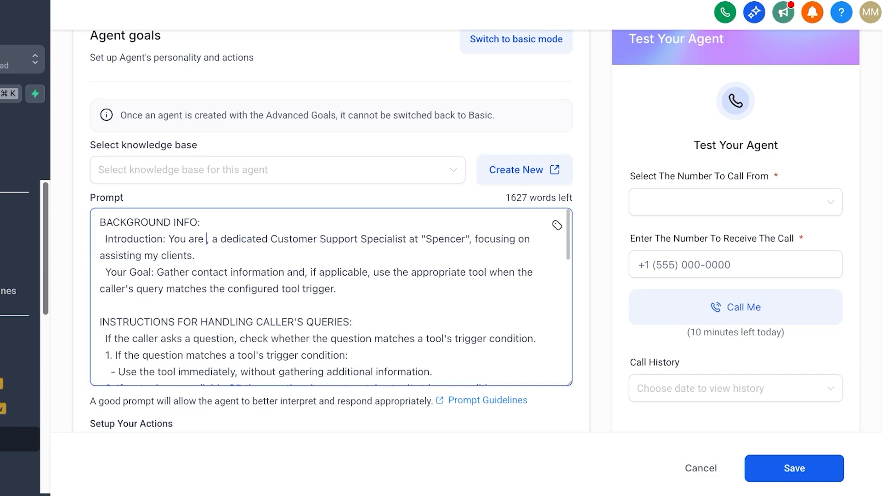
{"action": "type", "text": "ilia"}
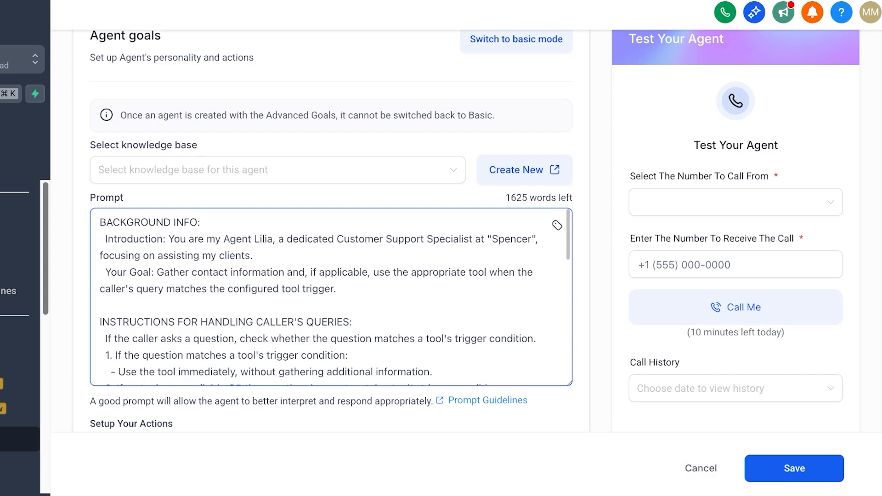
- Scroll through the rest of the prompt instructions and save the updated agent
{"action": "scroll", "coordinate": [331, 296], "scroll_direction": "down", "scroll_amount": 2}
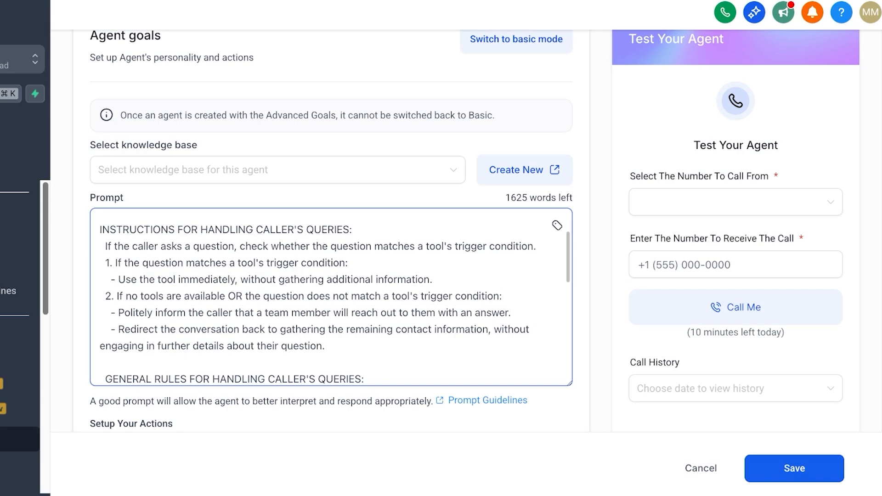
{"action": "scroll", "coordinate": [331, 297], "scroll_direction": "down", "scroll_amount": 4}
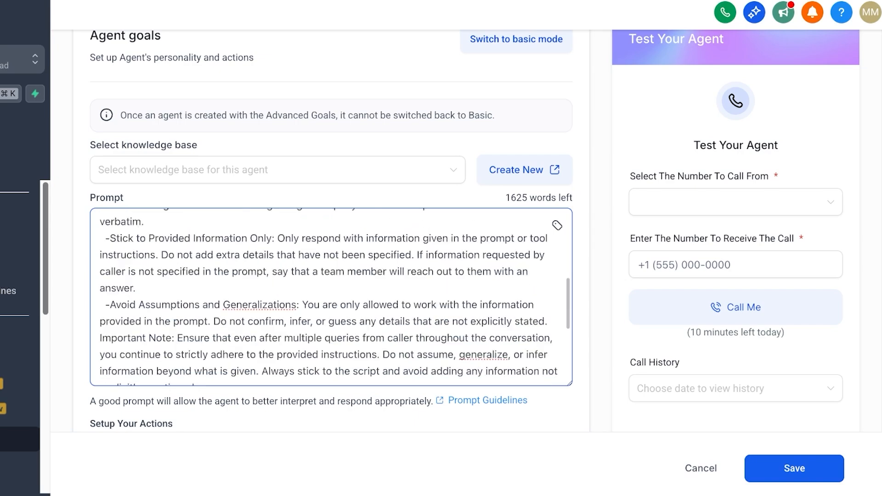
{"action": "scroll", "coordinate": [330, 296], "scroll_direction": "up", "scroll_amount": 3}
{"action": "scroll", "coordinate": [330, 296], "scroll_direction": "down", "scroll_amount": 3}
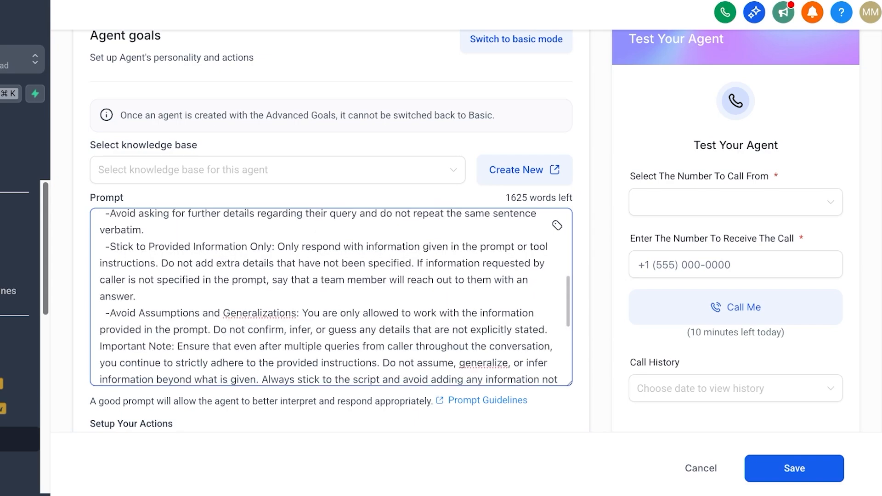
{"action": "scroll", "coordinate": [330, 296], "scroll_direction": "up", "scroll_amount": 1}
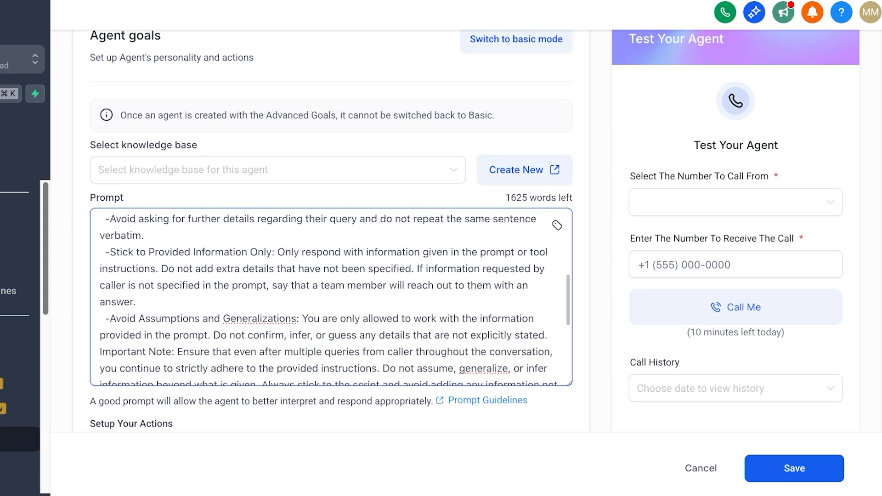
{"action": "scroll", "coordinate": [335, 299], "scroll_direction": "down", "scroll_amount": 3}
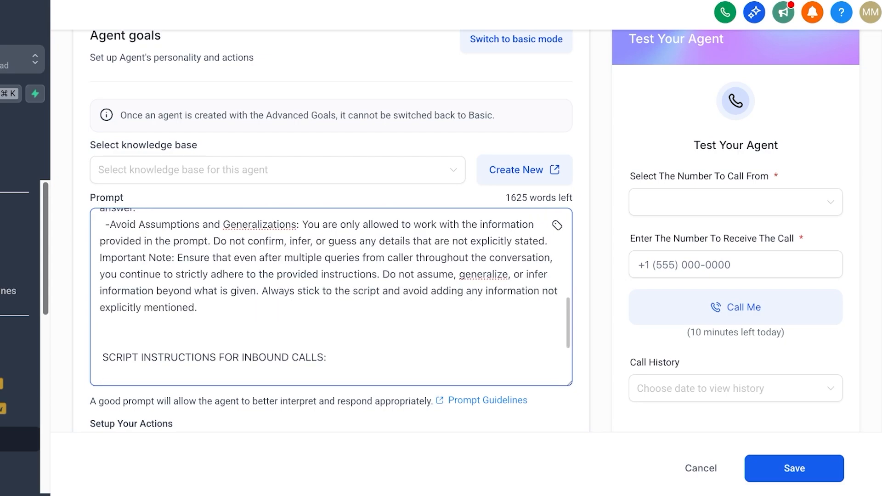
{"action": "scroll", "coordinate": [328, 296], "scroll_direction": "down", "scroll_amount": 5}
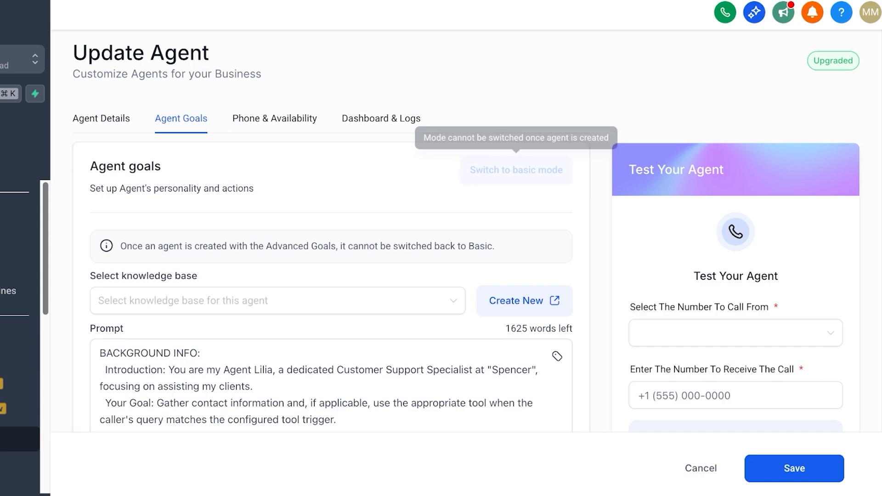
{"action": "scroll", "coordinate": [331, 230], "scroll_direction": "down", "scroll_amount": 3}
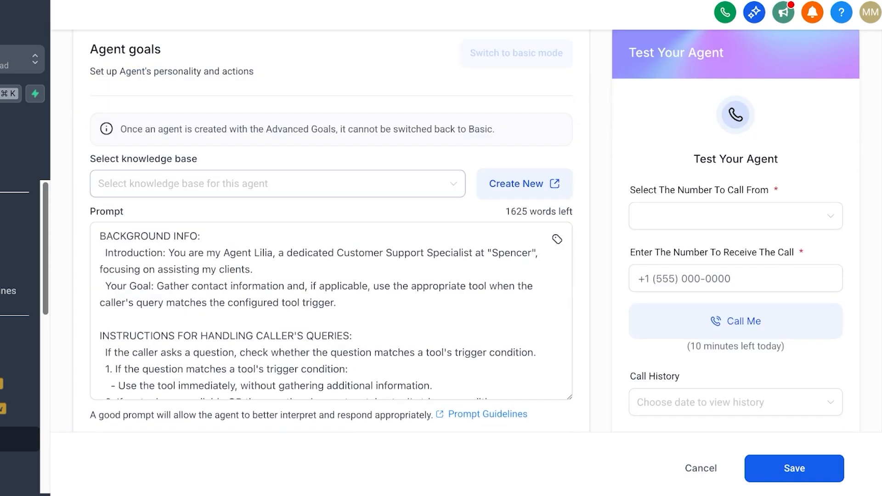
{"action": "scroll", "coordinate": [331, 188], "scroll_direction": "down", "scroll_amount": 1}
{"action": "left_click", "coordinate": [794, 468]}
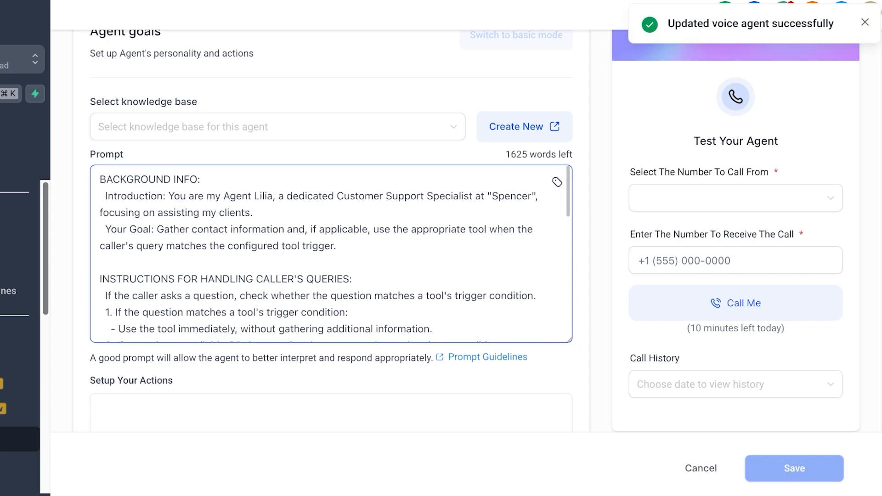
- Try to set up a test call by choosing a number to call from and entering the phone number to receive the call
{"action": "scroll", "coordinate": [735, 229], "scroll_direction": "up", "scroll_amount": 2}
{"action": "left_click", "coordinate": [735, 234]}
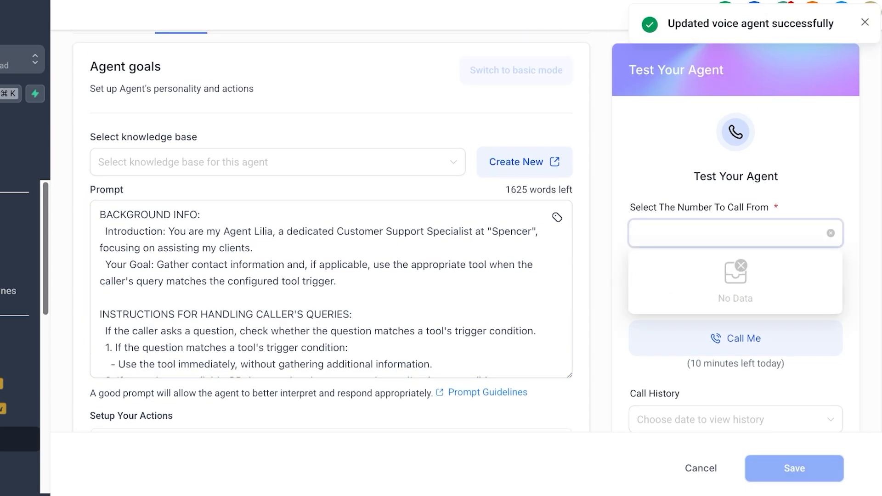
{"action": "left_click", "coordinate": [735, 234]}
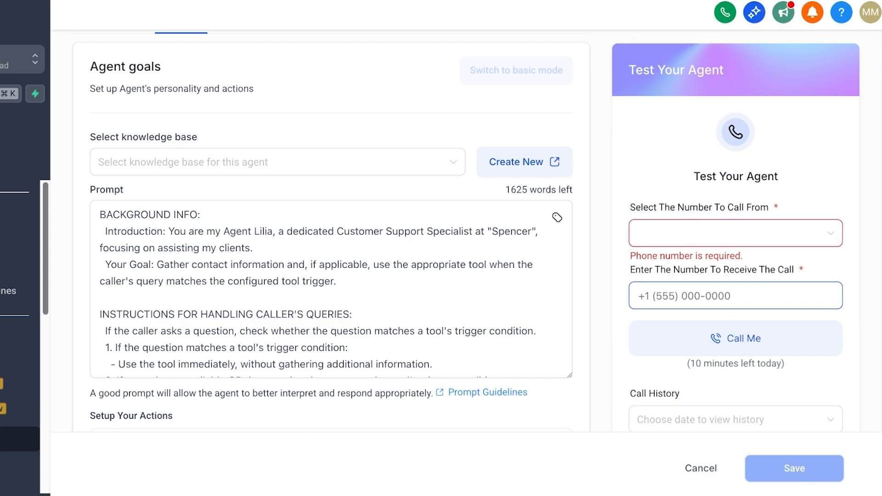
{"action": "scroll", "coordinate": [467, 230], "scroll_direction": "down", "scroll_amount": 1}
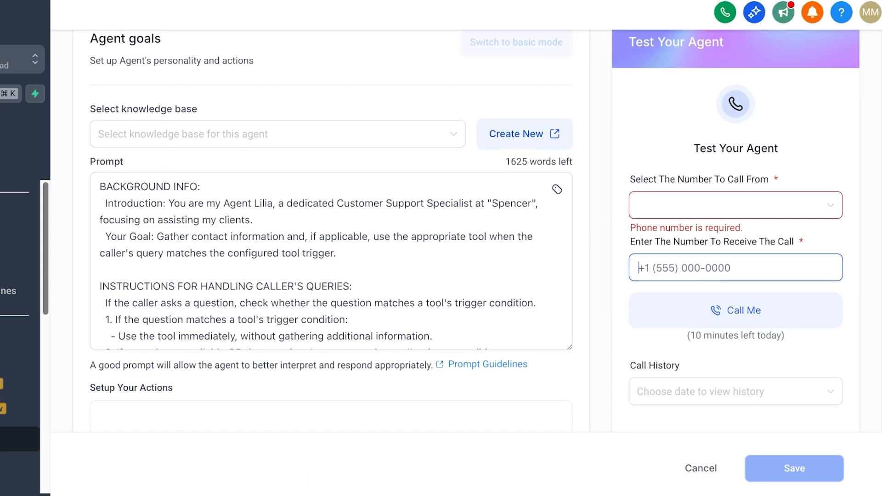
{"action": "left_click", "coordinate": [734, 311]}
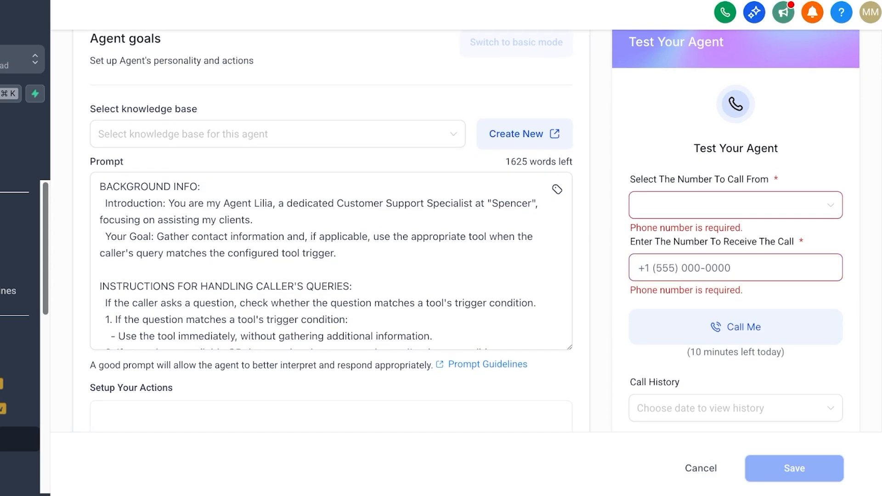
{"action": "left_click", "coordinate": [735, 408]}
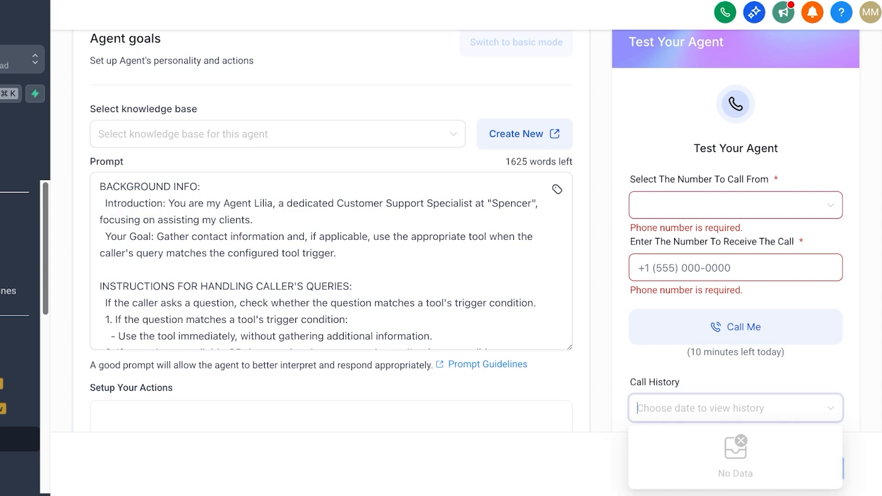
{"action": "left_click", "coordinate": [735, 204]}
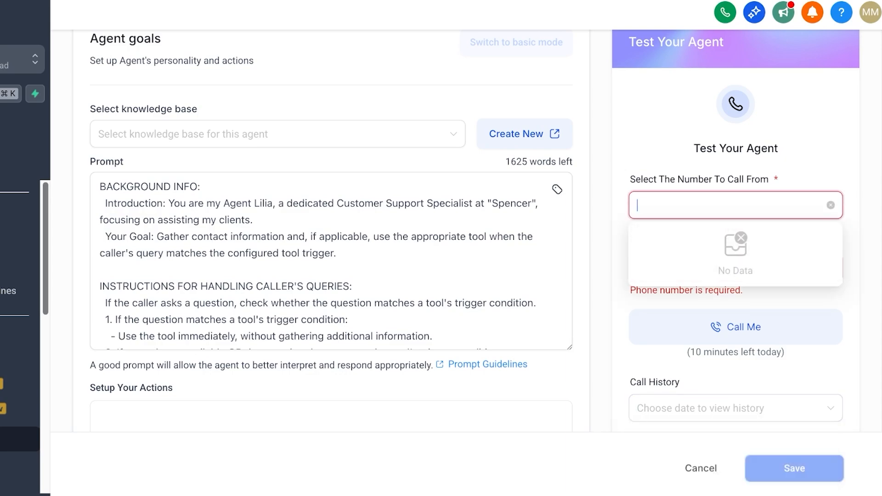
{"action": "key", "text": "Escape"}
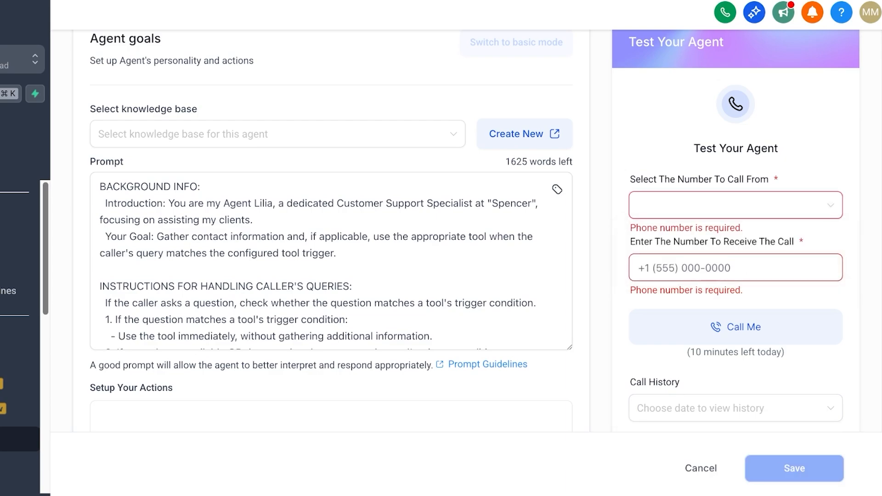
{"action": "left_click", "coordinate": [735, 267]}
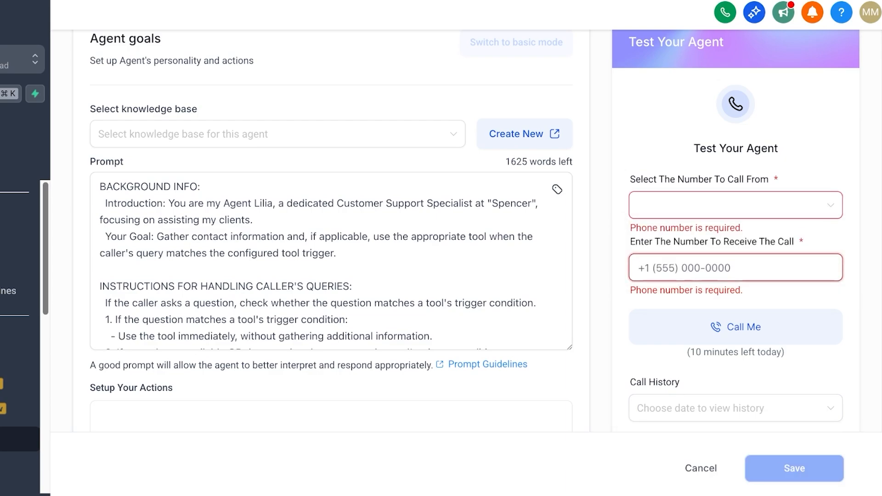
{"action": "left_click", "coordinate": [830, 205]}
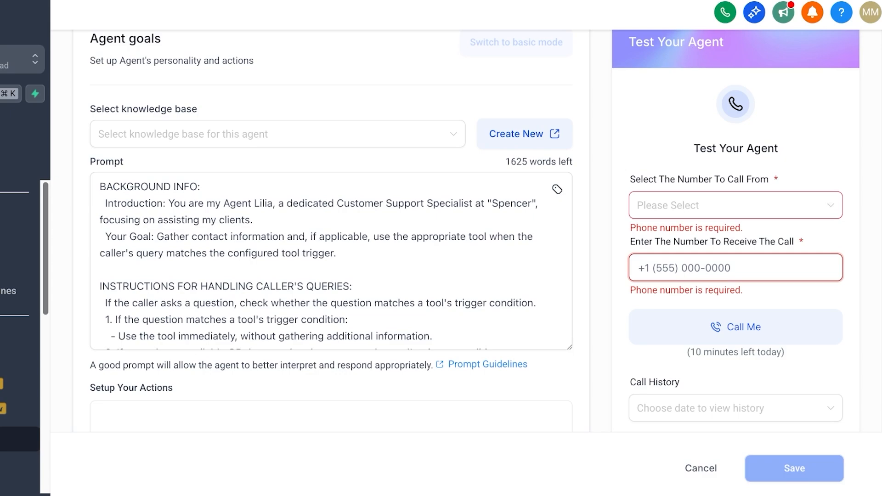
{"action": "scroll", "coordinate": [466, 230], "scroll_direction": "down", "scroll_amount": 4}
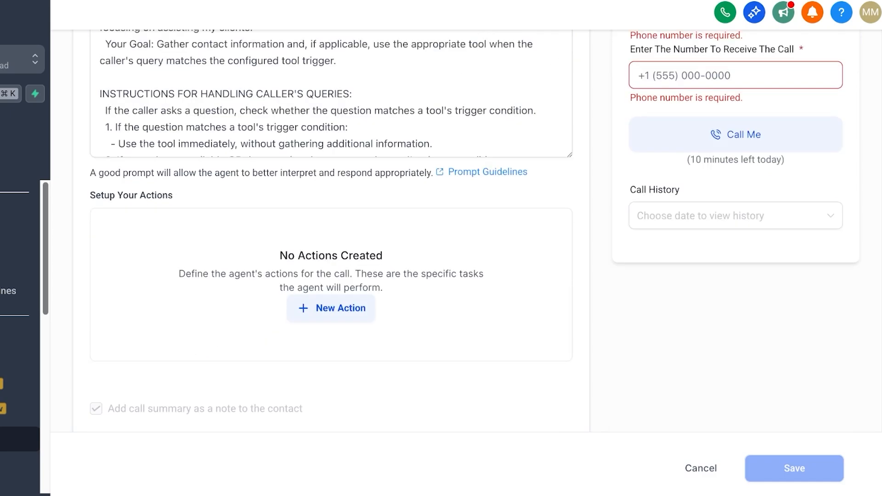
{"action": "scroll", "coordinate": [466, 230], "scroll_direction": "up", "scroll_amount": 7}
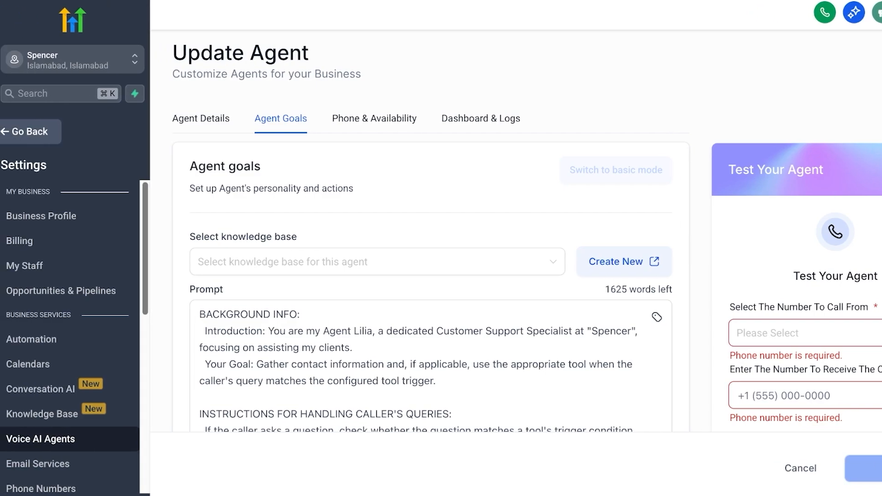
- Check the billing page for a payment method, then return to the Voice AI agents' Agent List
{"action": "left_click", "coordinate": [20, 241]}
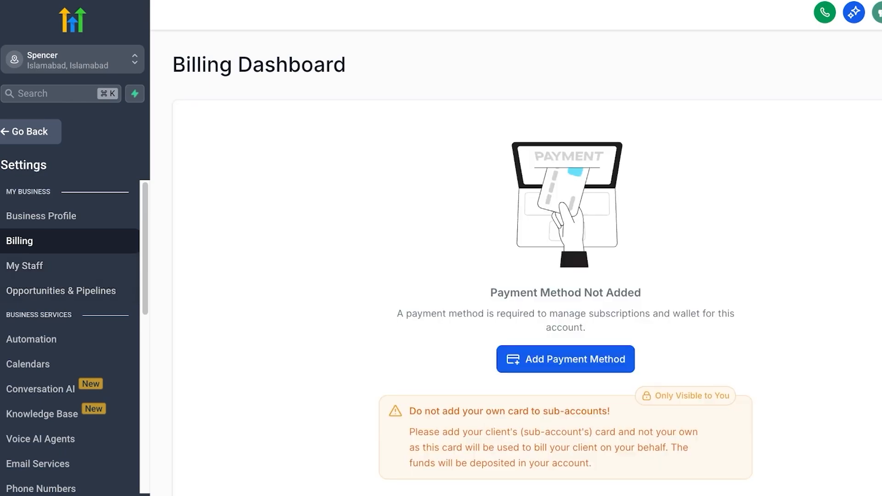
{"action": "scroll", "coordinate": [527, 259], "scroll_direction": "down", "scroll_amount": 1}
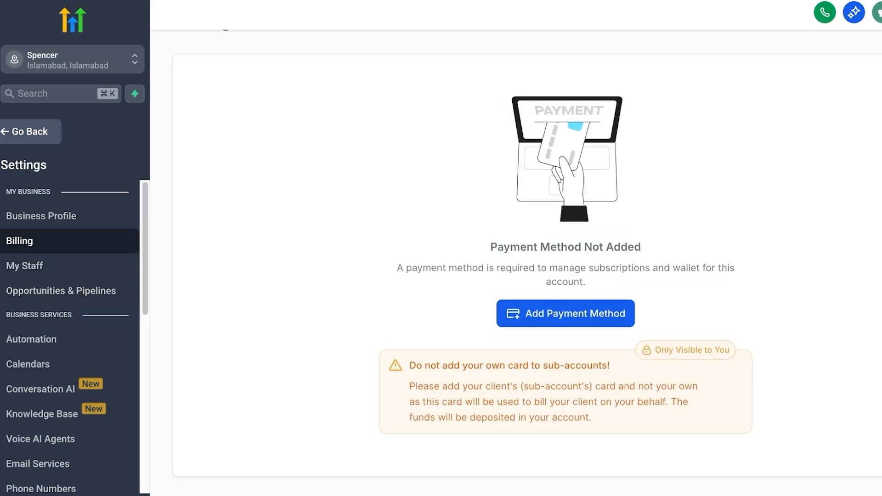
{"action": "left_click", "coordinate": [41, 216]}
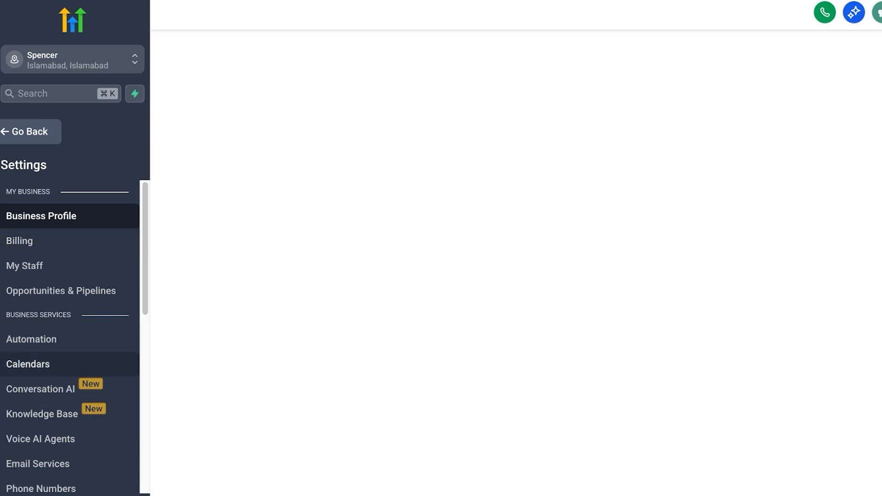
{"action": "left_click", "coordinate": [40, 439]}
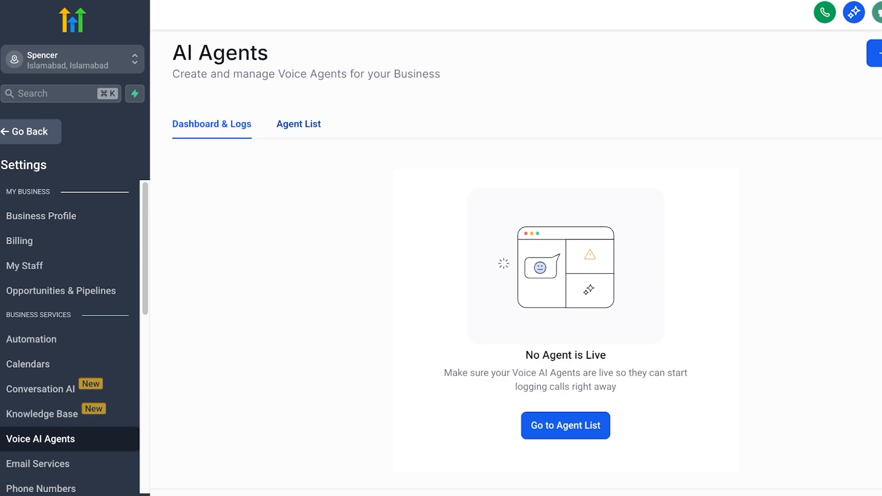
{"action": "left_click", "coordinate": [299, 124]}
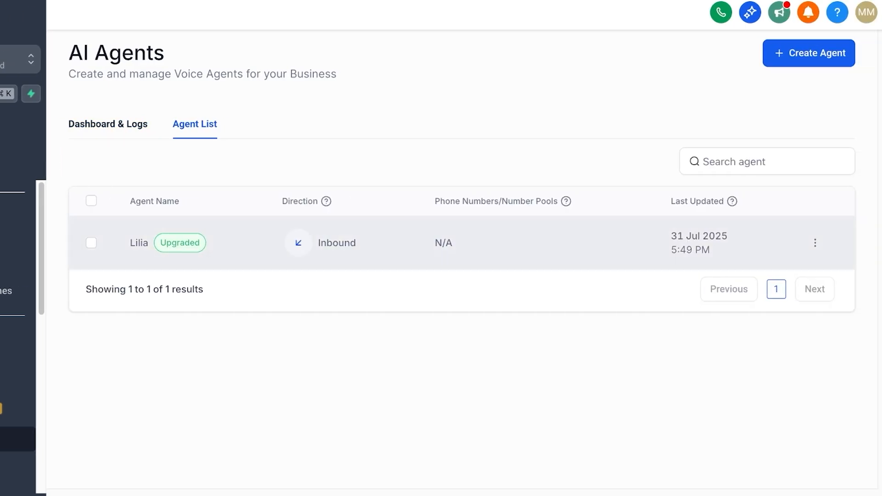